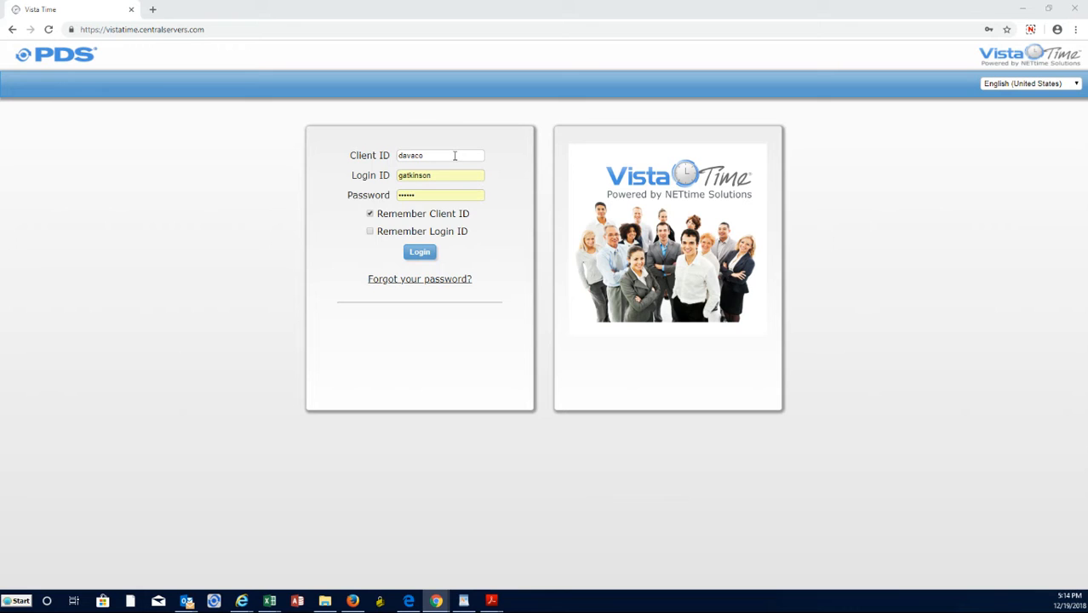
# Log in to the employee account with the filled-in client ID, login ID and password.
pyautogui.click(452, 155)
pyautogui.click(499, 163)
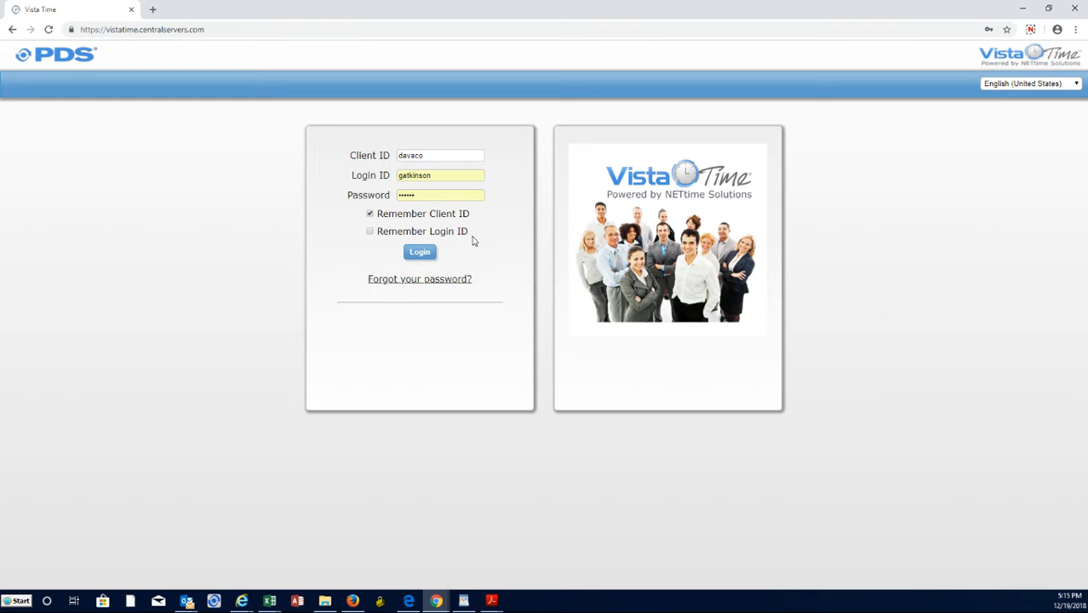
pyautogui.click(422, 253)
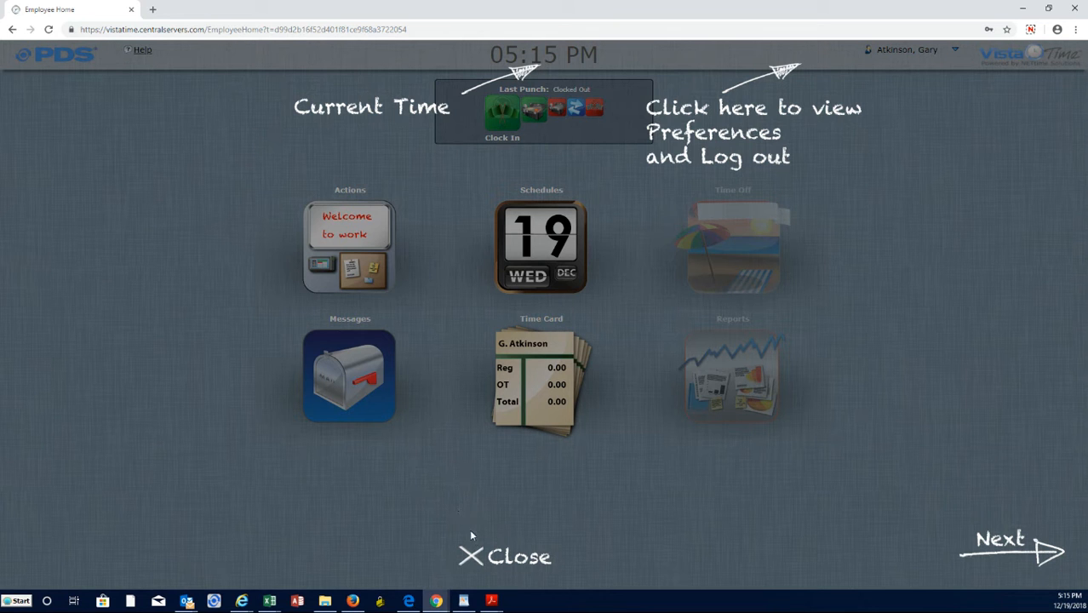
# Close the information overlay, clearing the option not to display it in the future.
pyautogui.click(502, 554)
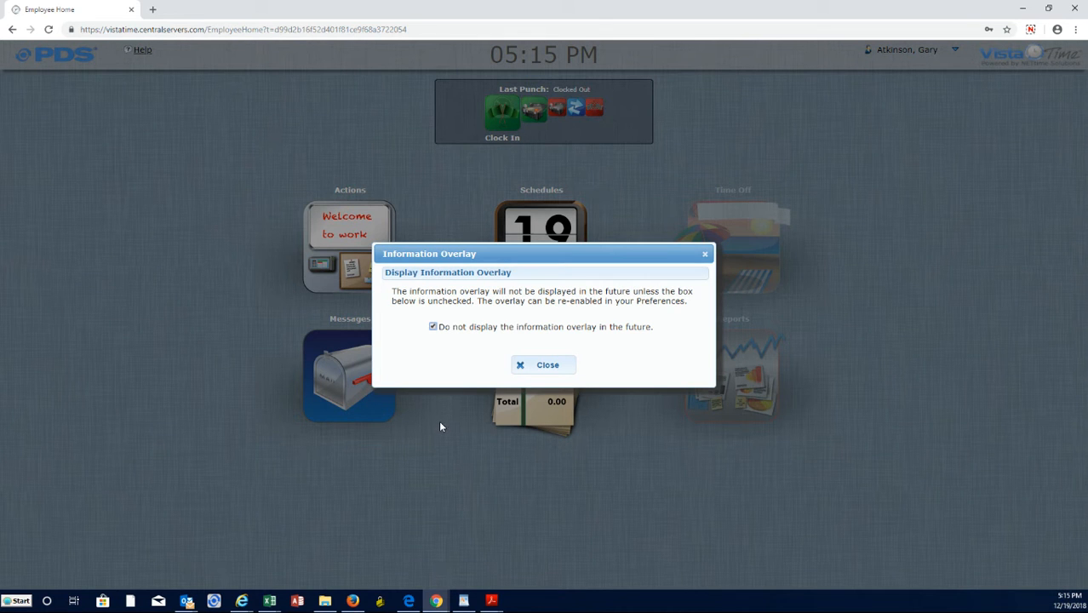
pyautogui.click(433, 327)
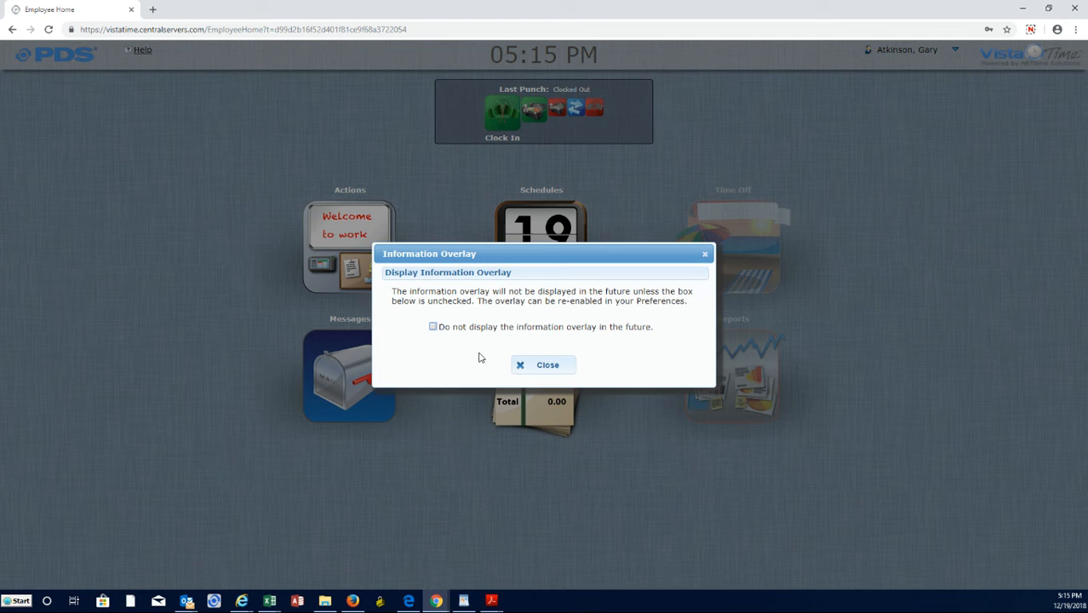
pyautogui.click(526, 361)
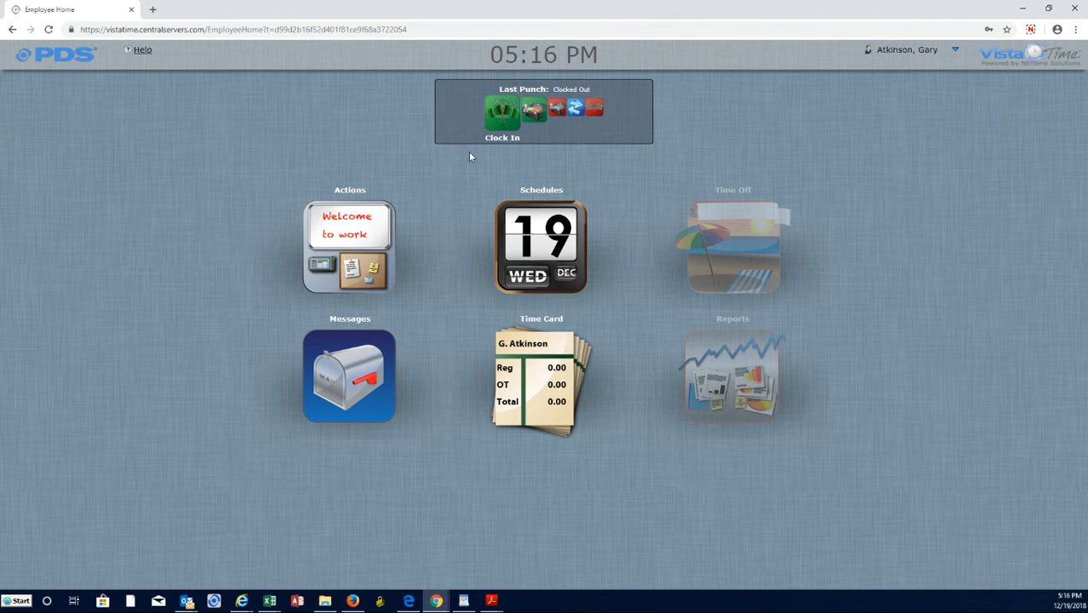
# Start a clock-in and select project 180936-HOMEDEPOT.
pyautogui.click(502, 111)
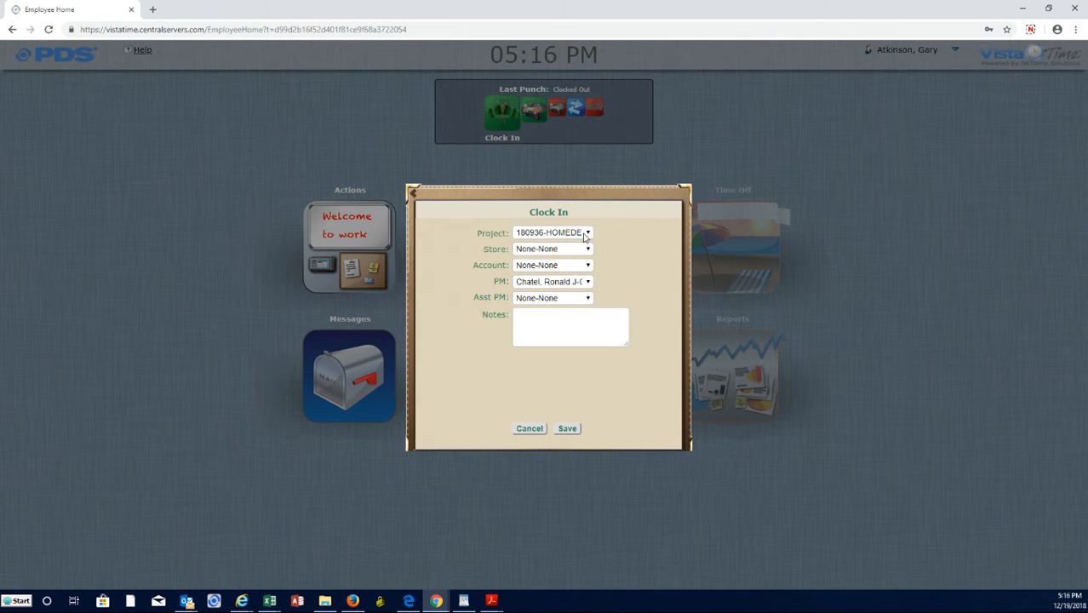
pyautogui.click(586, 234)
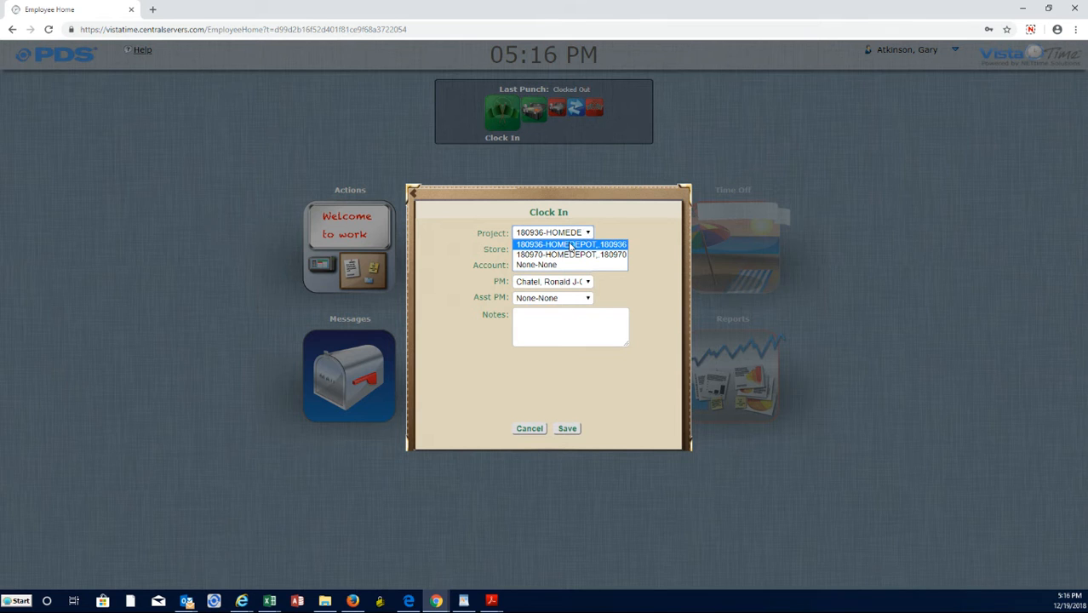
pyautogui.click(569, 246)
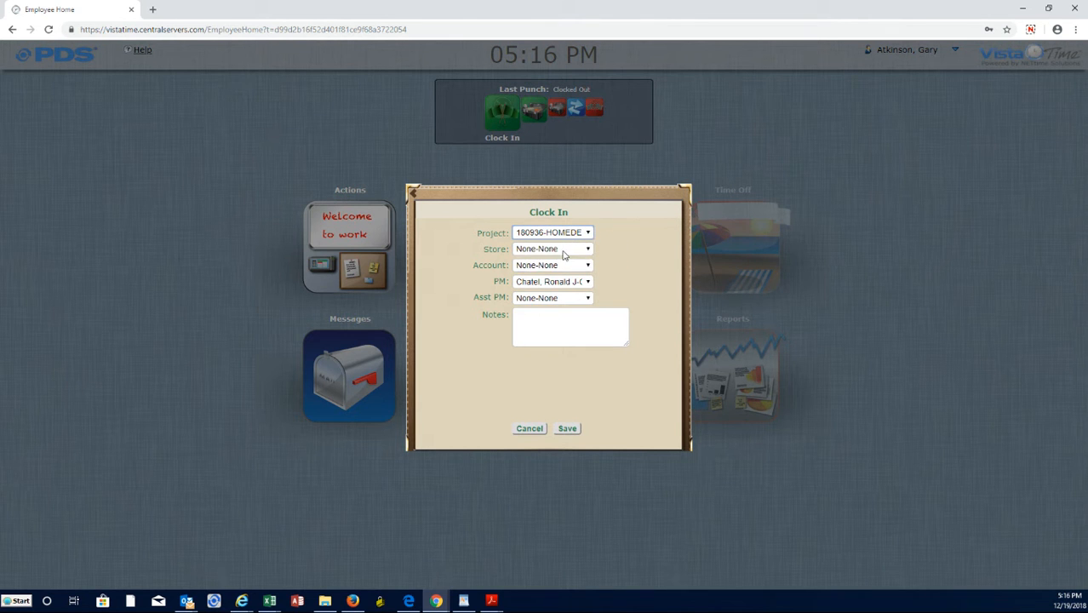
# Review the available Store, Account, PM and Asst PM choices for the selected project in the clock-in form.
pyautogui.click(570, 248)
pyautogui.click(606, 255)
pyautogui.click(587, 265)
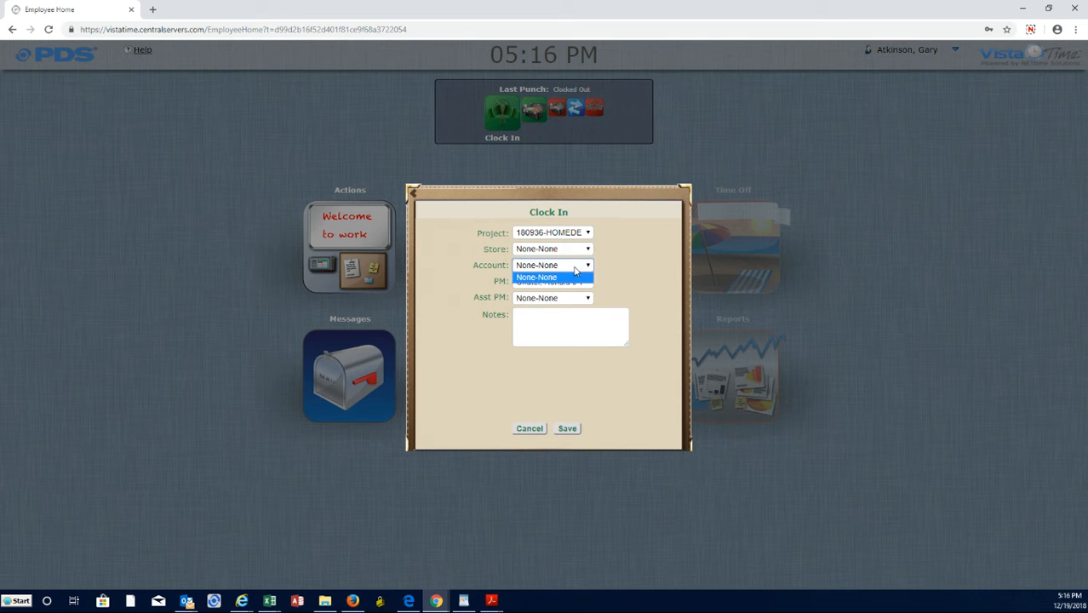
pyautogui.click(587, 278)
pyautogui.click(575, 283)
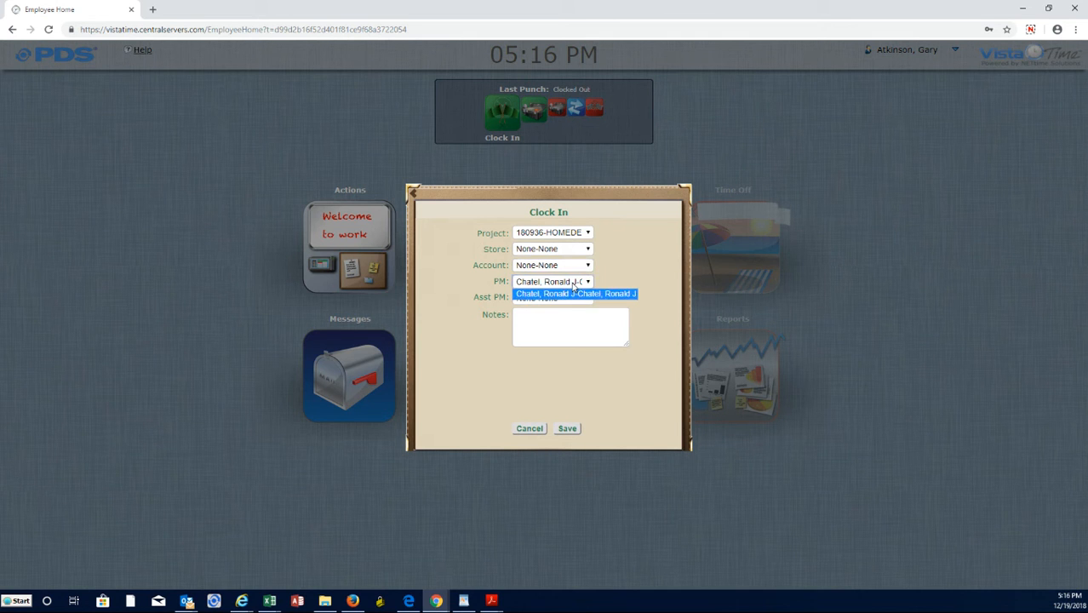
pyautogui.click(598, 292)
pyautogui.click(581, 300)
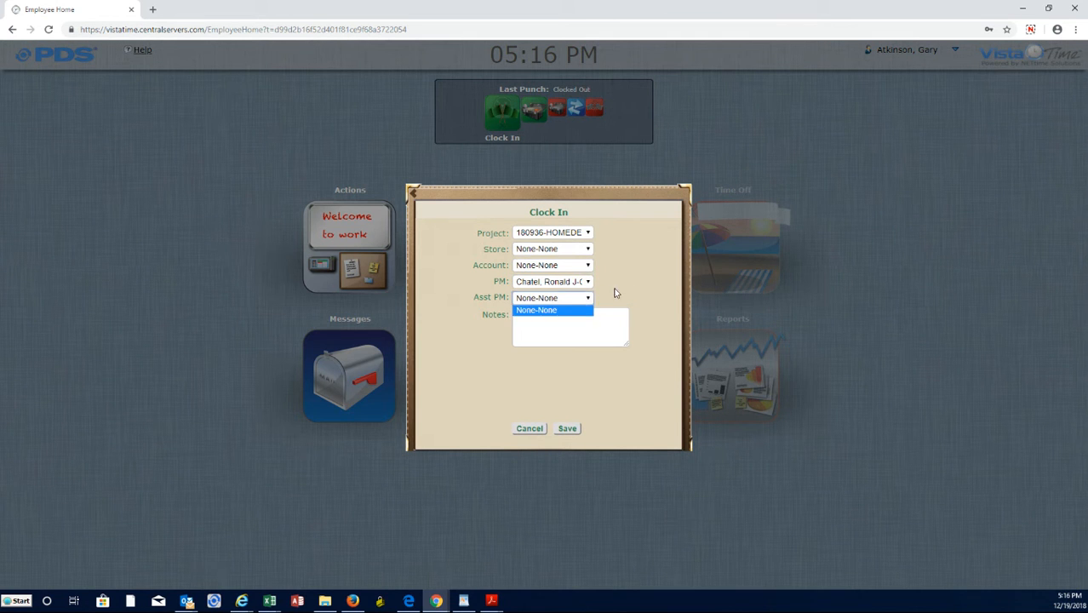
pyautogui.click(611, 291)
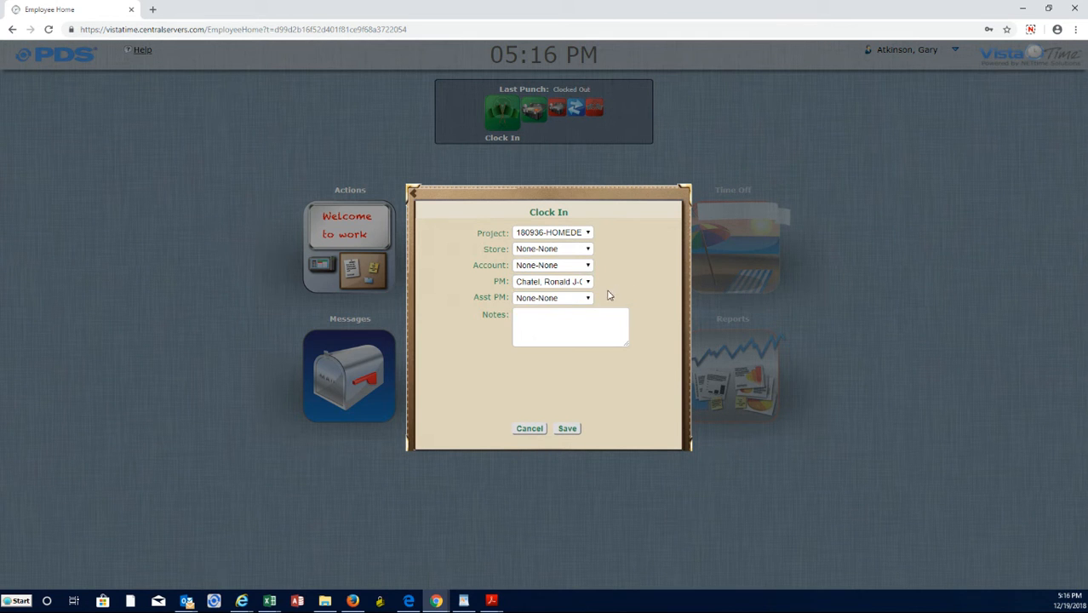
pyautogui.click(586, 249)
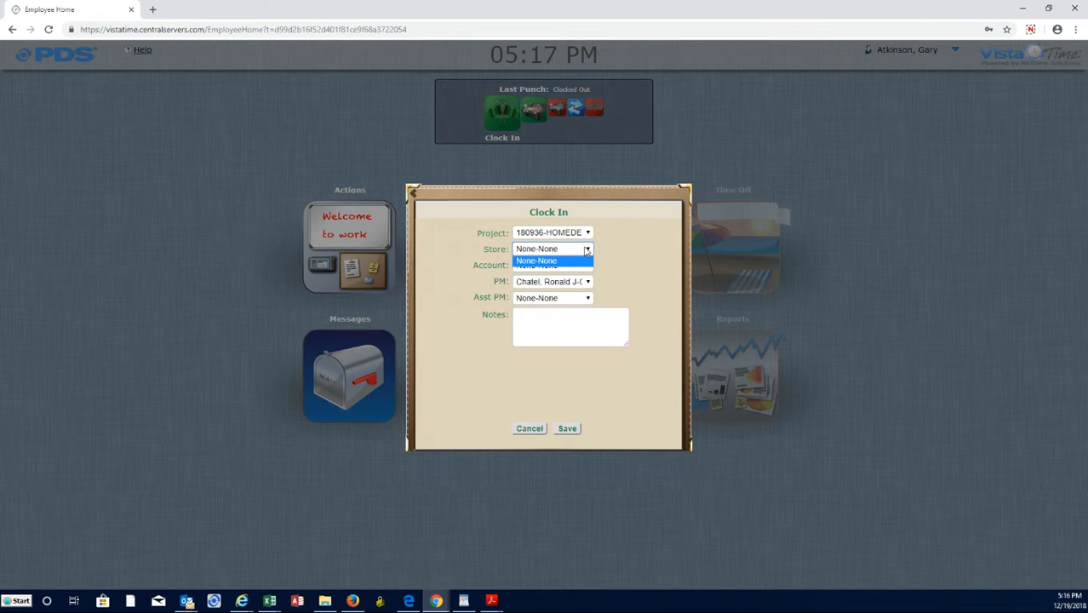
pyautogui.click(586, 249)
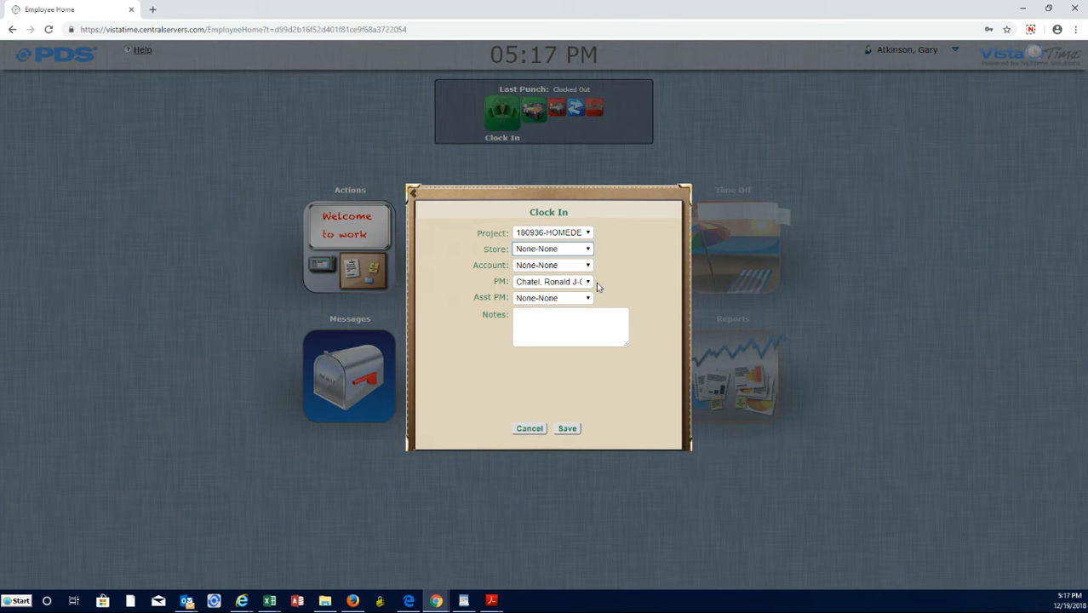
# Try project 180970-HOMEDEPOT in the clock-in form and return to 180936-HOMEDEPOT.
pyautogui.click(588, 233)
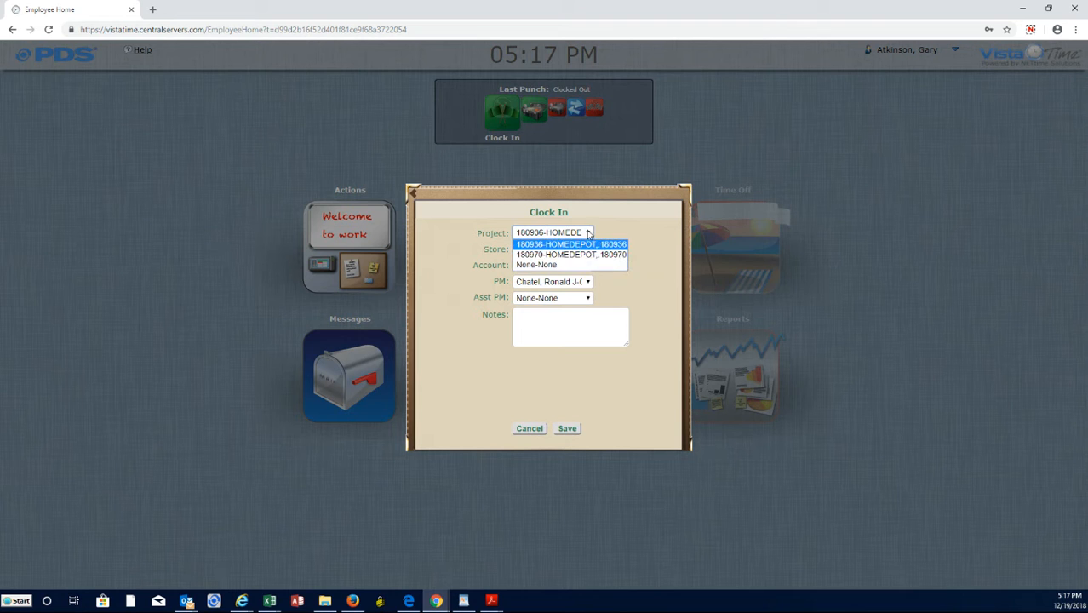
pyautogui.click(590, 255)
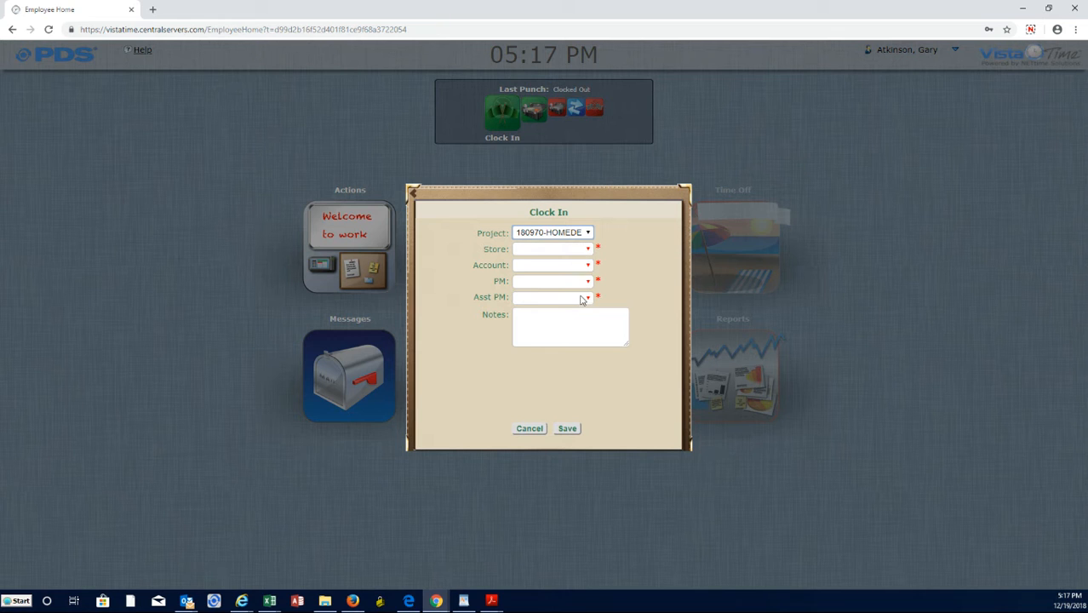
pyautogui.click(589, 235)
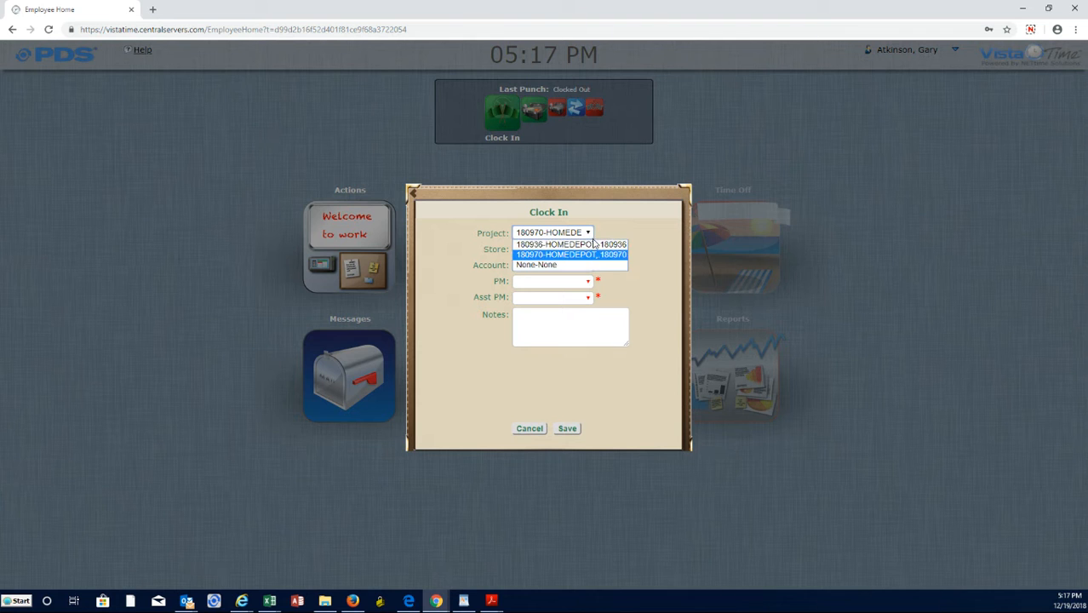
pyautogui.click(594, 244)
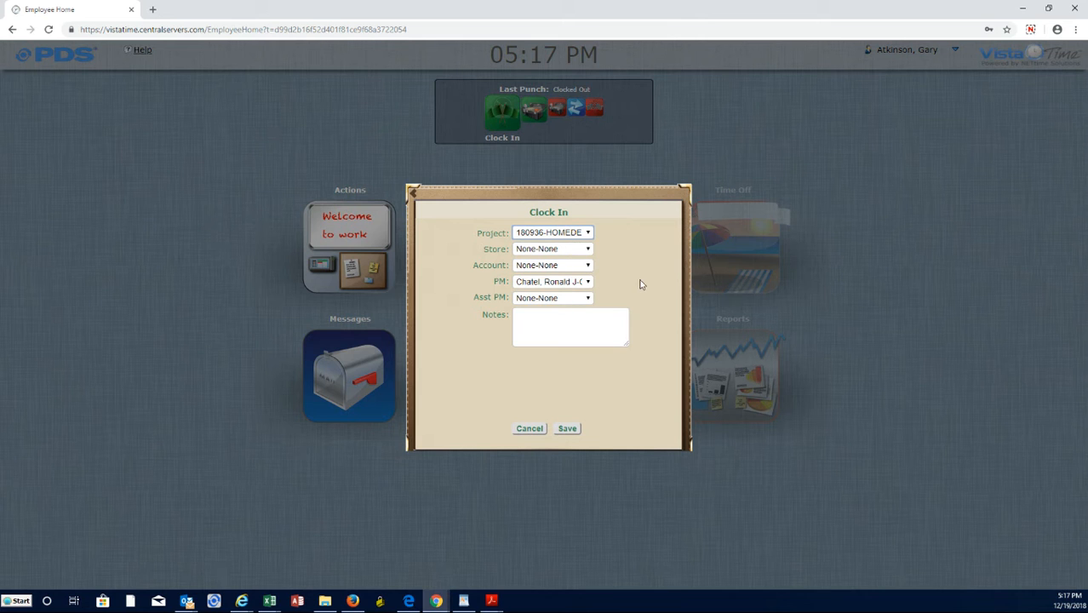
pyautogui.click(600, 321)
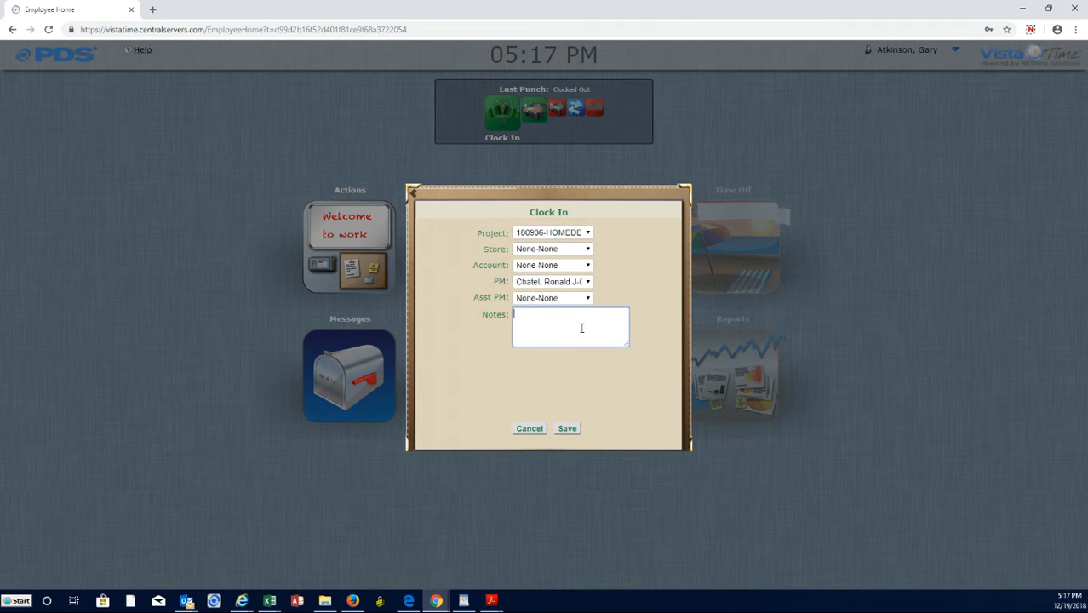
# Set the clock-in project to None-None, enter 155530 Store 50 in the notes, and save the punch.
pyautogui.click(583, 233)
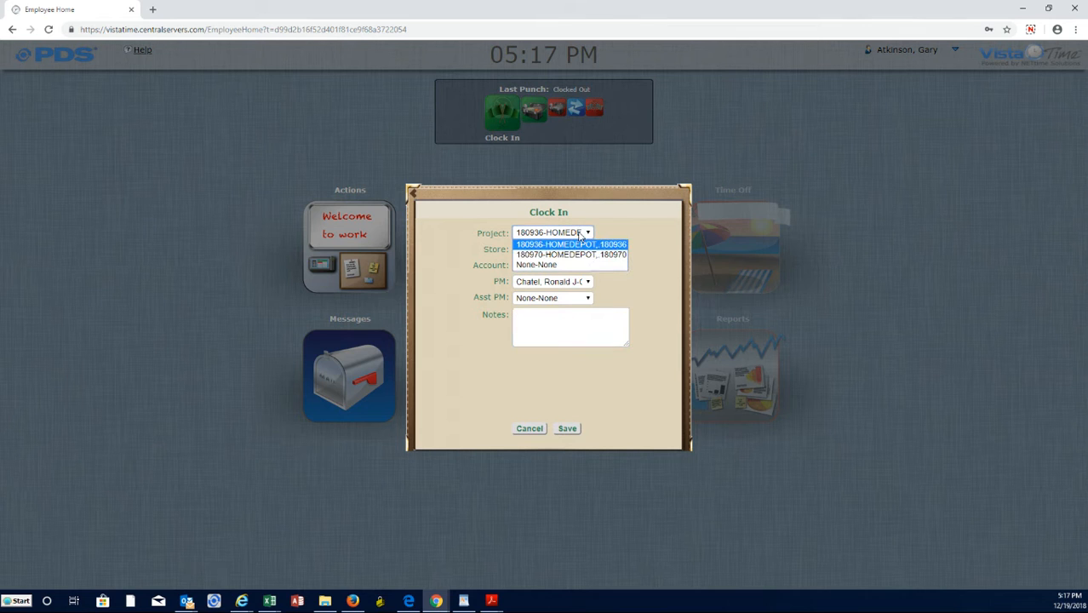
pyautogui.click(571, 265)
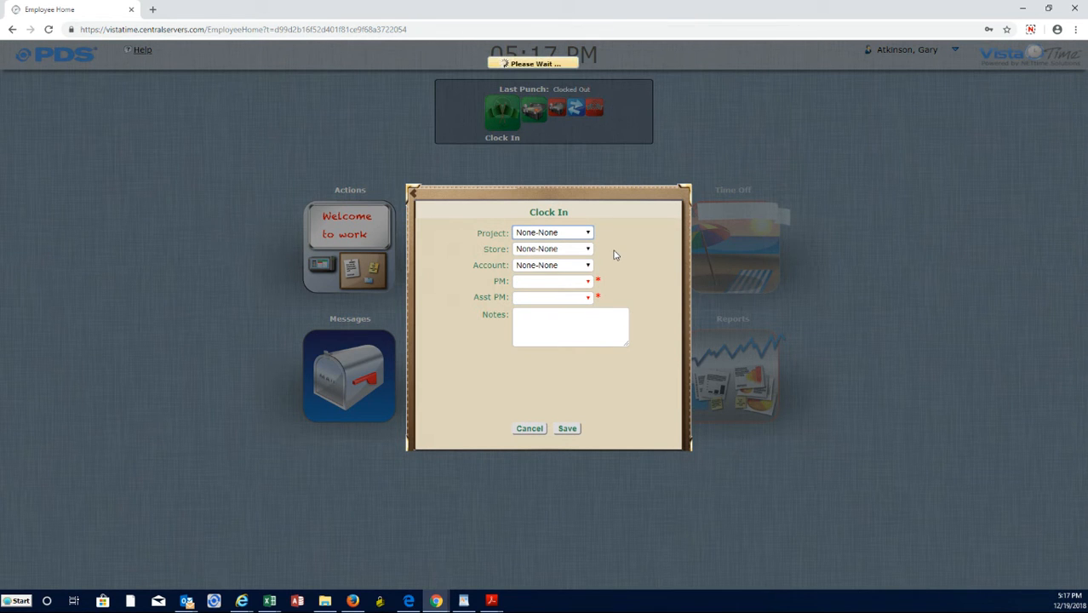
pyautogui.click(578, 322)
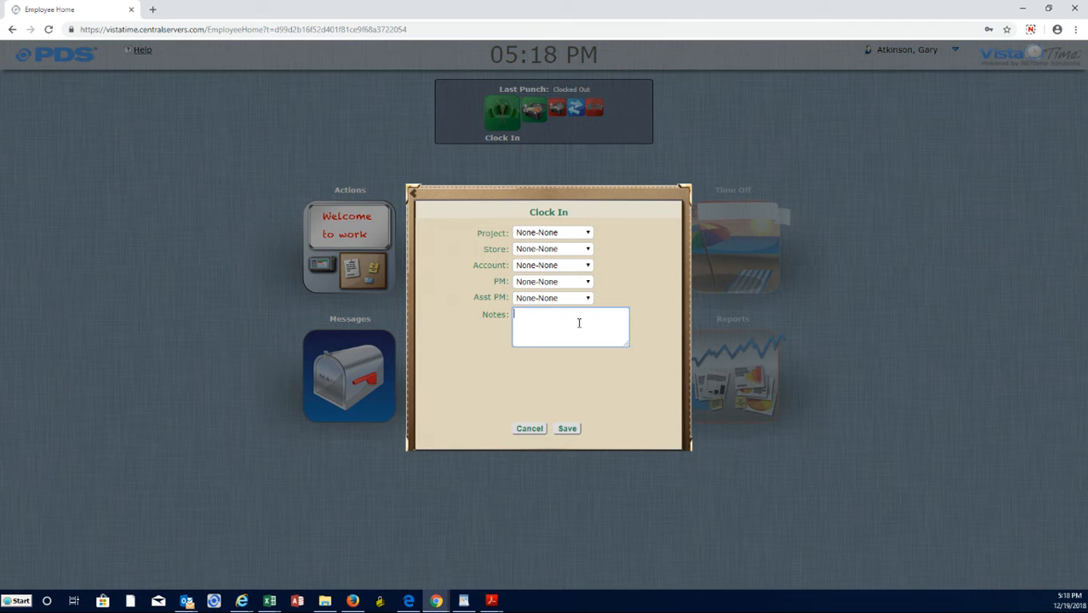
pyautogui.write('155')
pyautogui.write('530 ')
pyautogui.write('Store')
pyautogui.write(' 50')
pyautogui.click(568, 428)
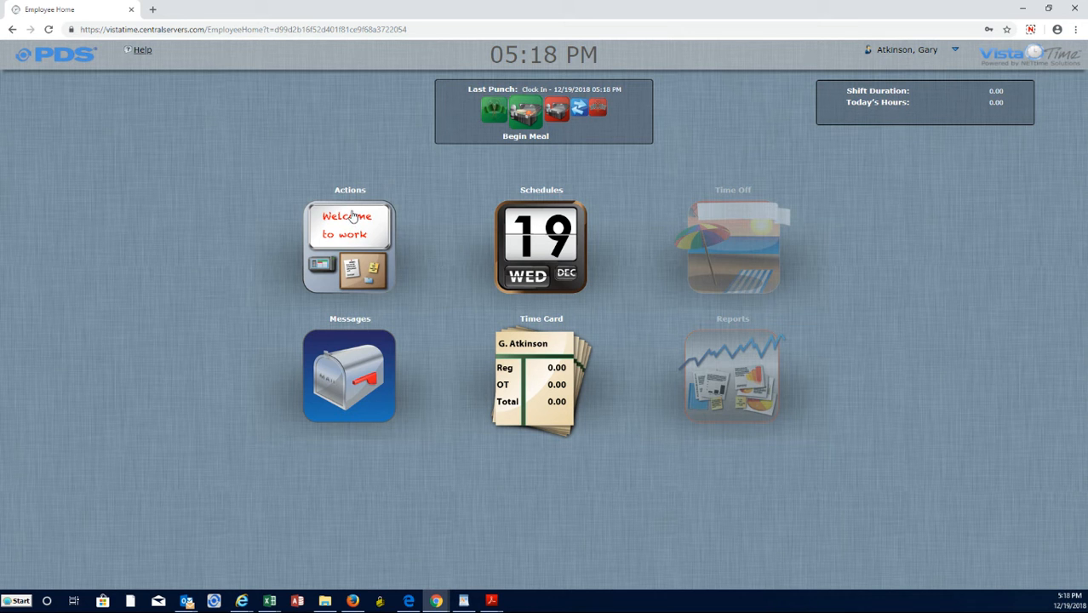
# Open Time Sheet Entry and change the 12/20/2018 row to type Travel with an end time of 10:00 AM.
pyautogui.click(366, 234)
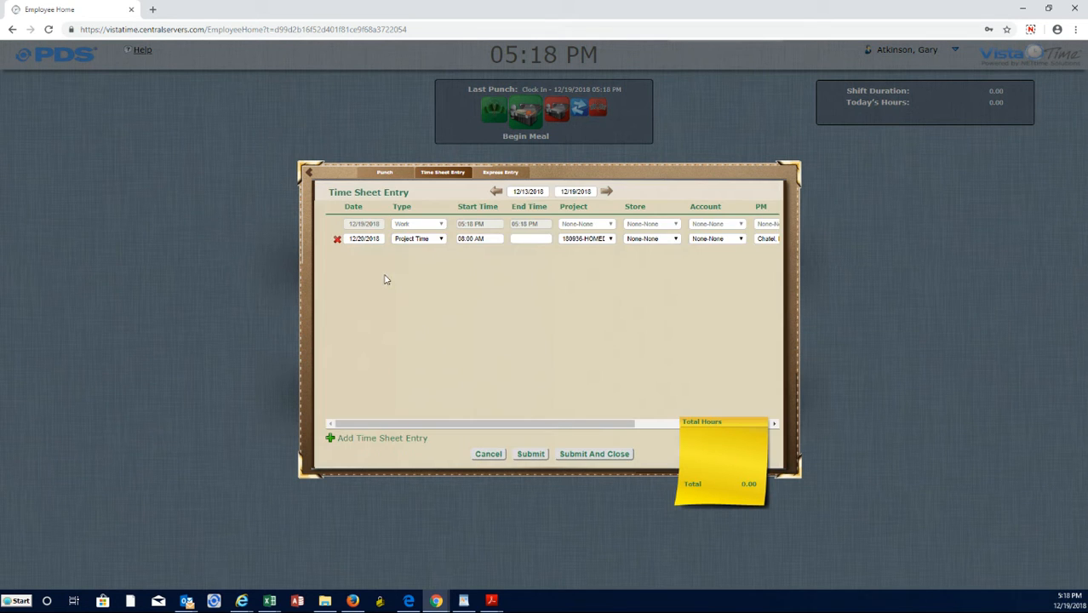
pyautogui.click(412, 240)
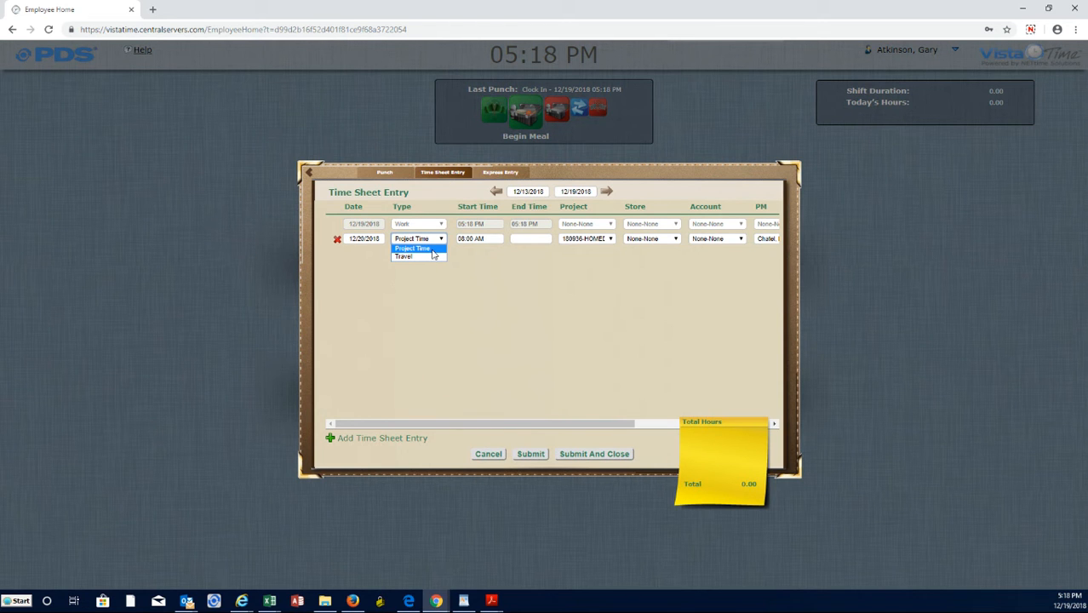
pyautogui.click(430, 256)
pyautogui.click(494, 239)
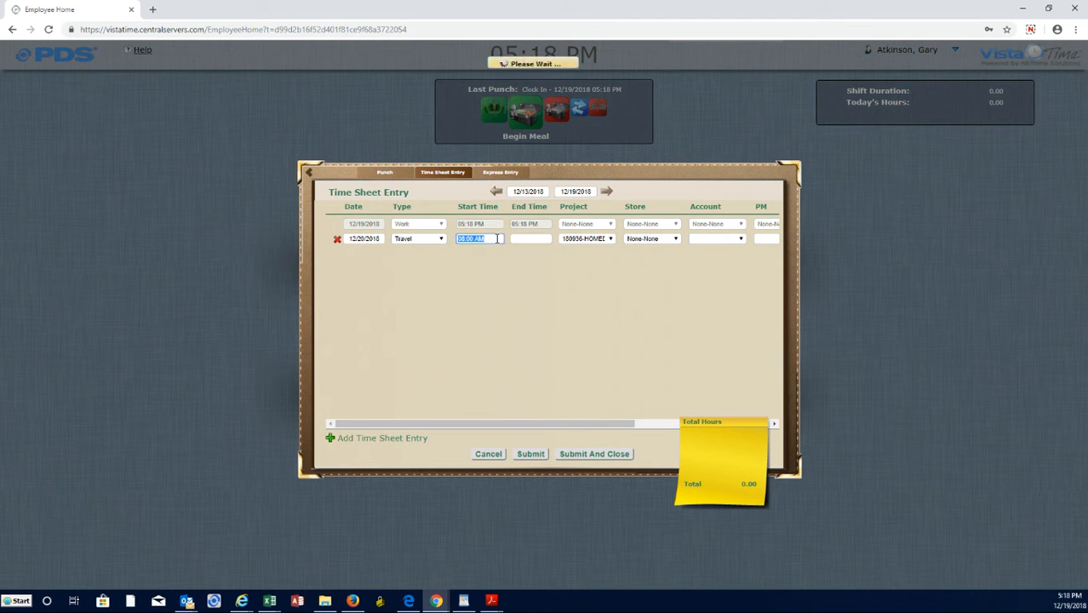
pyautogui.click(526, 239)
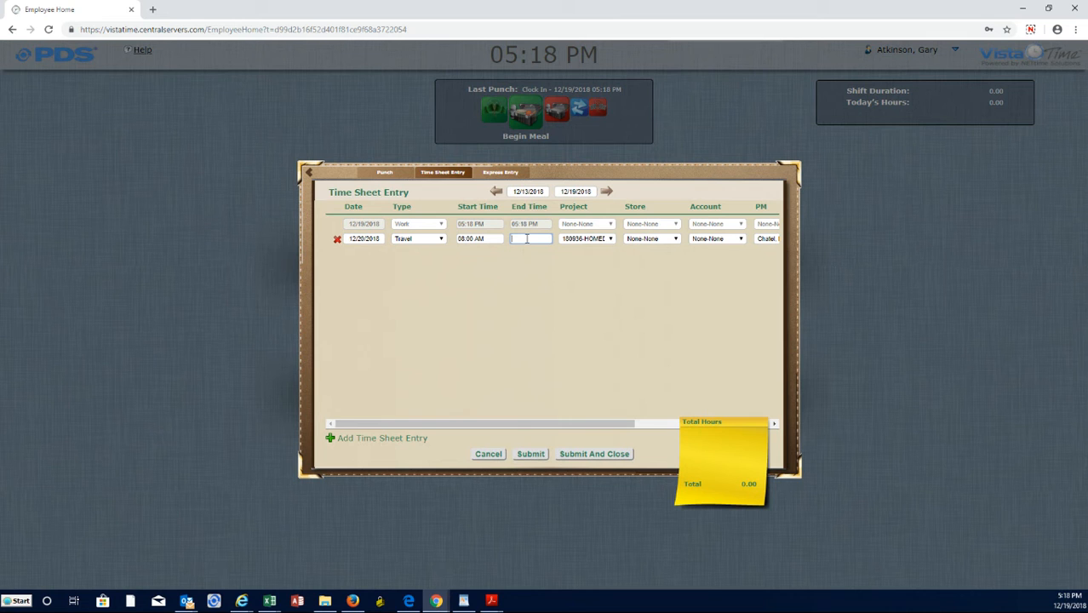
pyautogui.write('10a')
pyautogui.doubleClick(527, 239)
pyautogui.press('Tab')
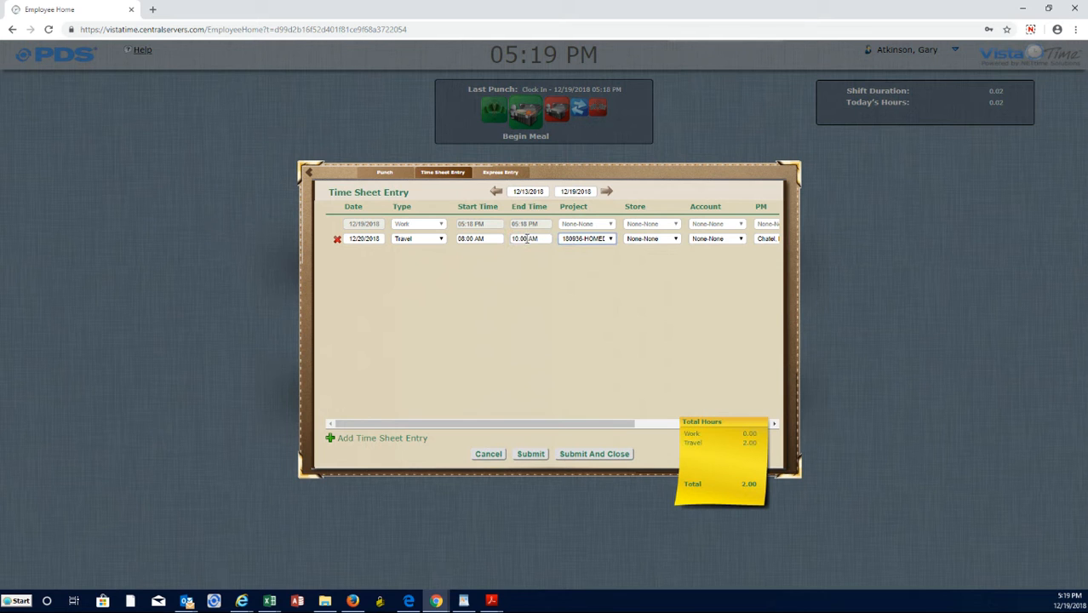
# Choose project 180936-HOMEDEPOT for the Travel entry and check its remaining fields across to Notes.
pyautogui.click(598, 240)
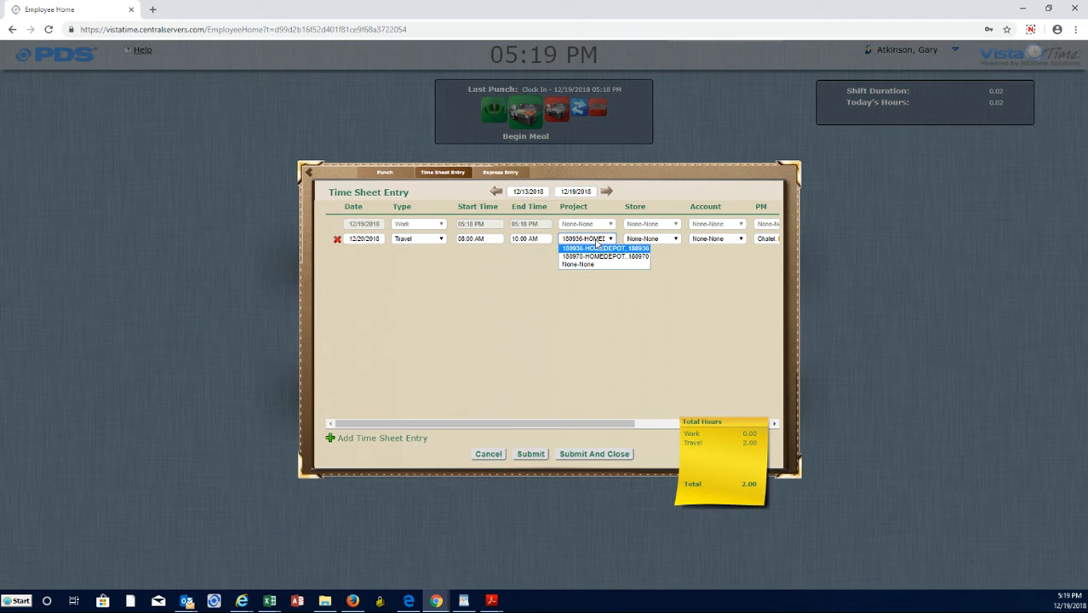
pyautogui.click(597, 247)
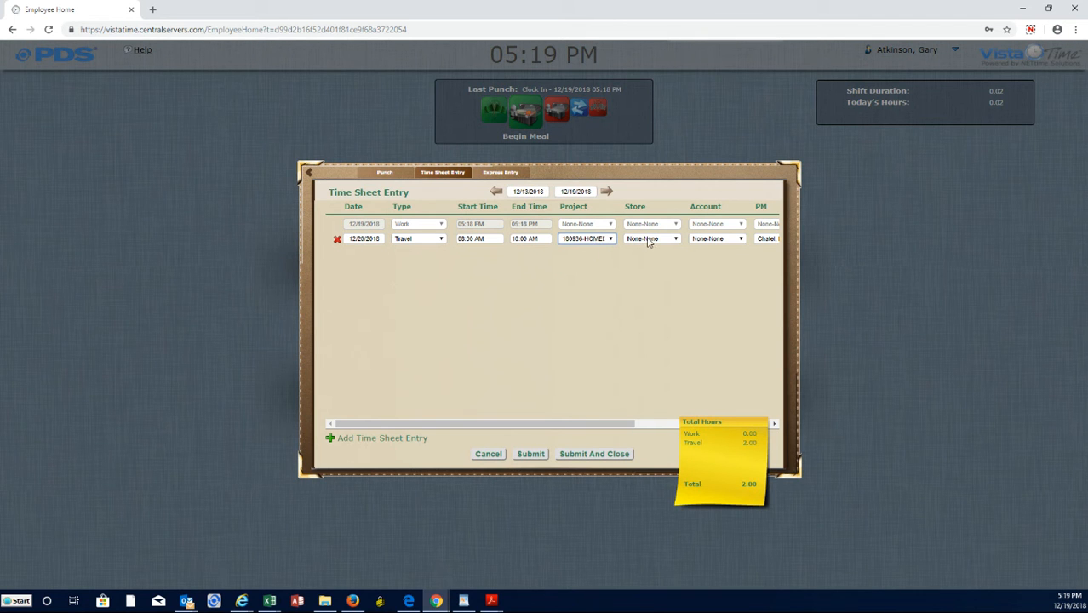
pyautogui.moveTo(587, 423); pyautogui.dragTo(679, 416)
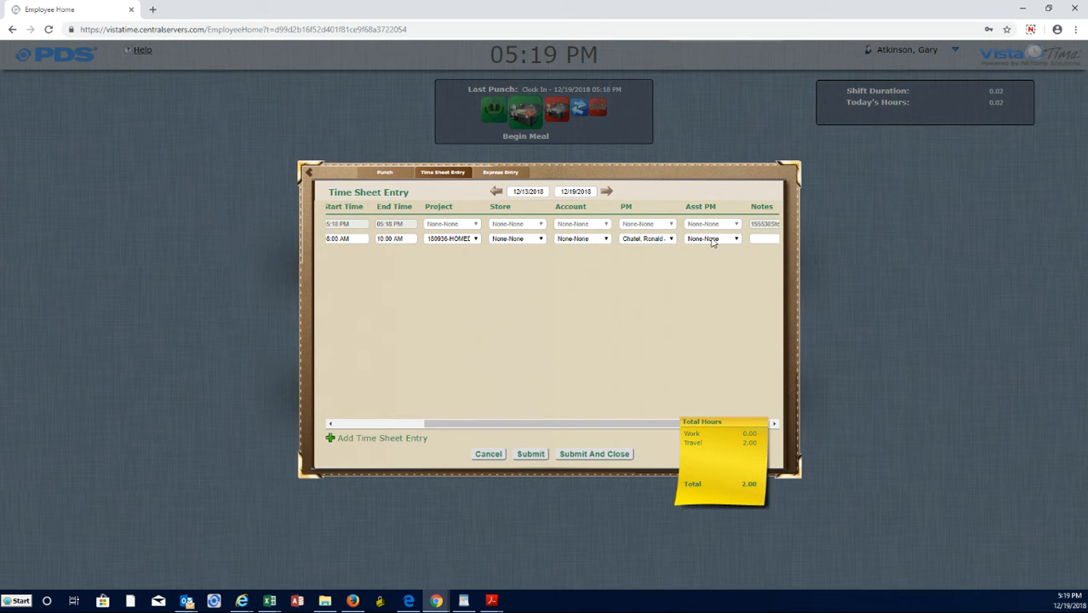
pyautogui.moveTo(544, 425); pyautogui.dragTo(446, 431)
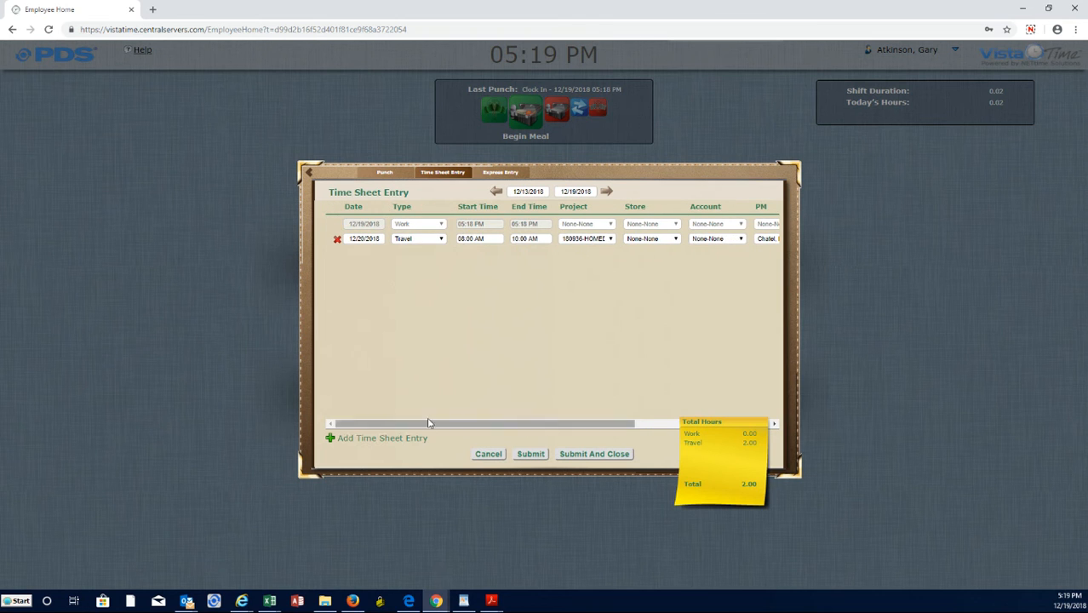
# Add a second time sheet entry of type Project Time from 10:00 AM to 05:00 PM.
pyautogui.click(363, 440)
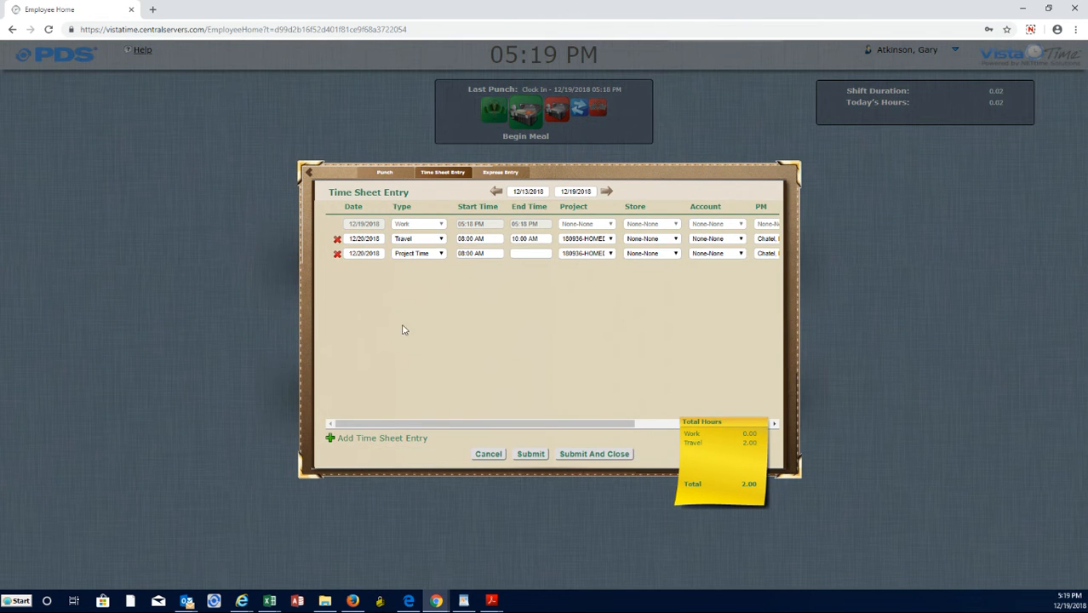
pyautogui.click(420, 254)
pyautogui.click(423, 267)
pyautogui.click(488, 253)
pyautogui.write('10am')
pyautogui.press('Tab')
pyautogui.write('5pm')
pyautogui.press('Tab')
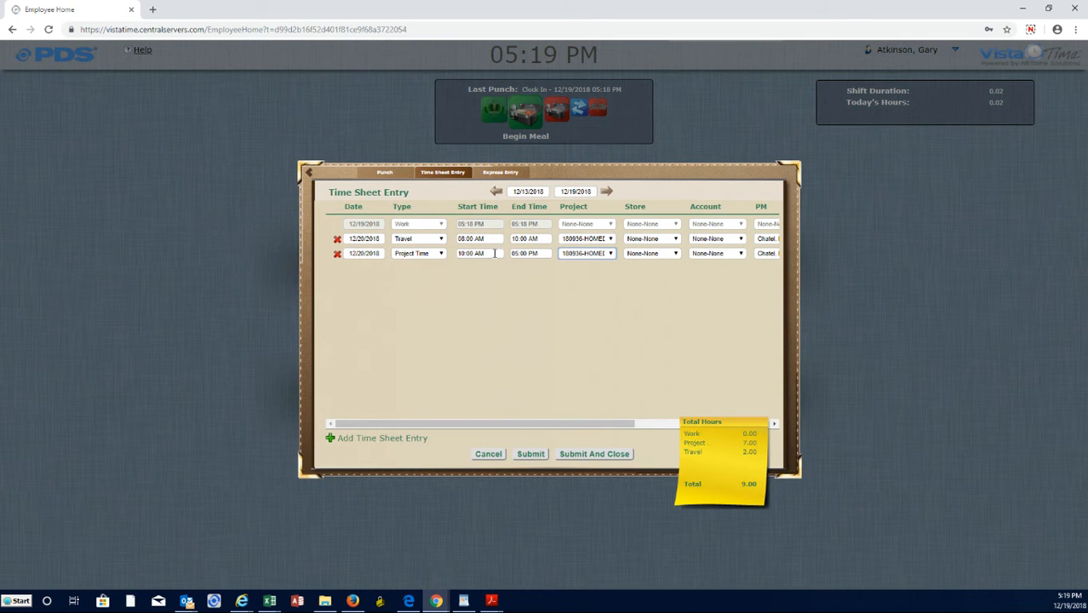
# Choose project 180936-HOMEDEPOT for the Project Time entry, keep Store at None-None, and submit the time sheet.
pyautogui.click(603, 258)
pyautogui.click(607, 267)
pyautogui.click(644, 255)
pyautogui.click(644, 256)
pyautogui.moveTo(619, 423); pyautogui.dragTo(578, 417)
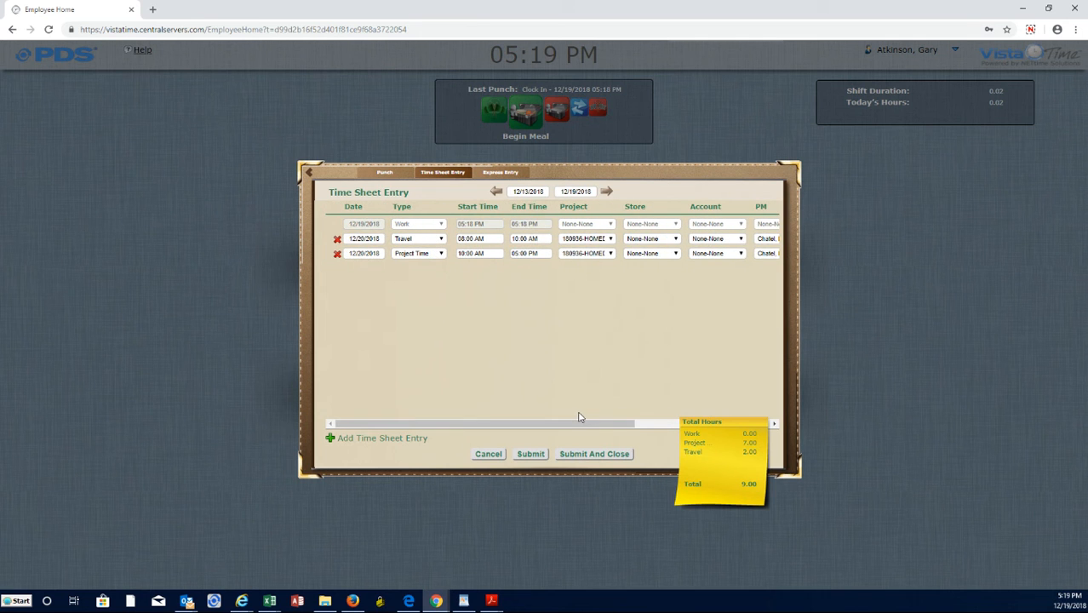
pyautogui.click(530, 454)
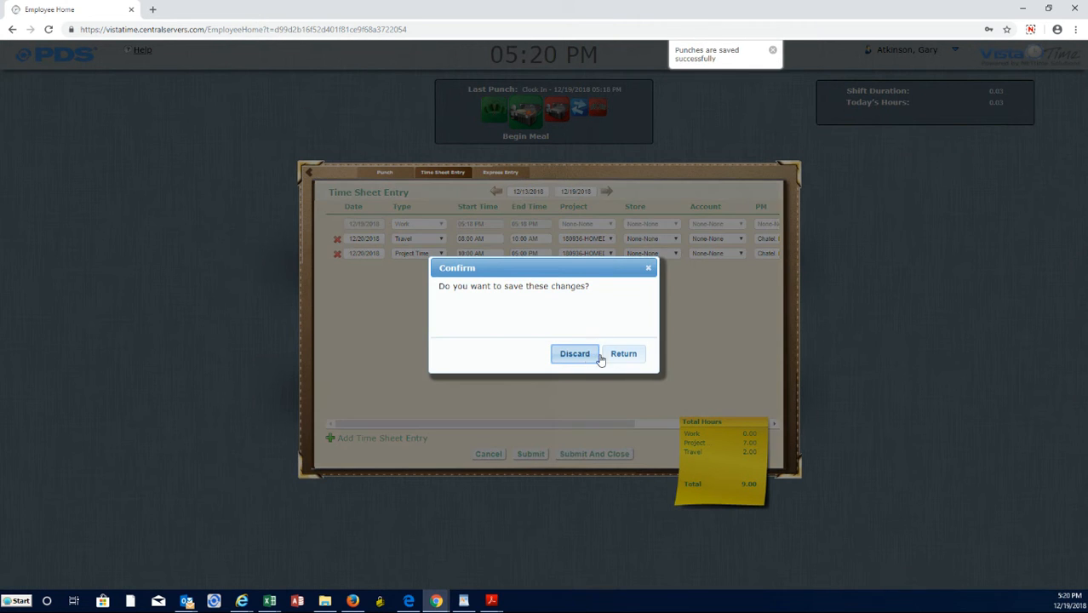
# Dismiss the save-changes confirmation, close Time Sheet Entry, and open the Time Card to review the submitted hours.
pyautogui.click(622, 356)
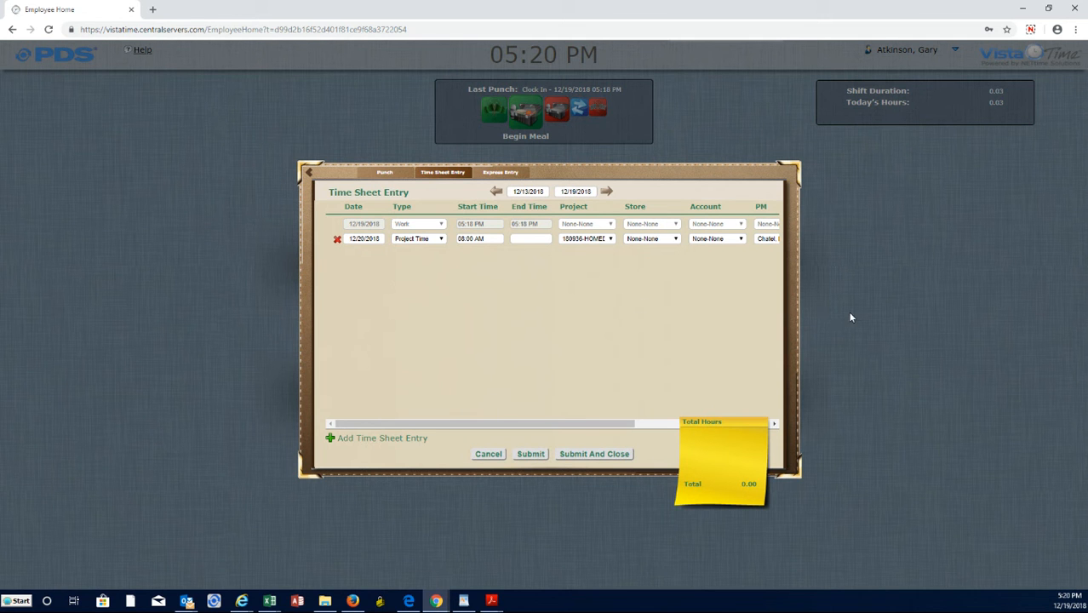
pyautogui.click(840, 327)
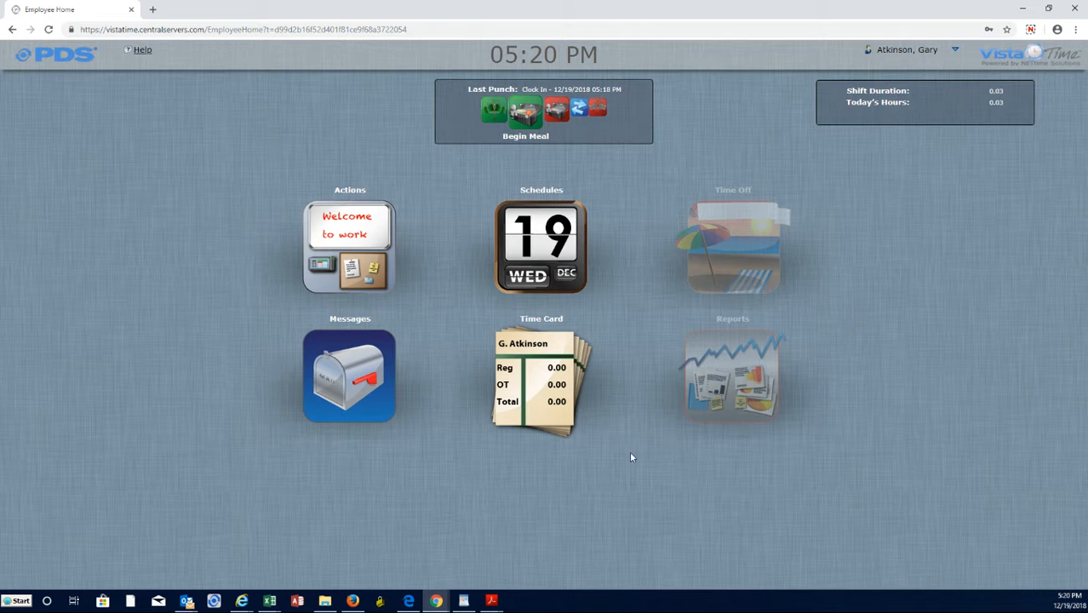
pyautogui.click(526, 375)
pyautogui.click(543, 338)
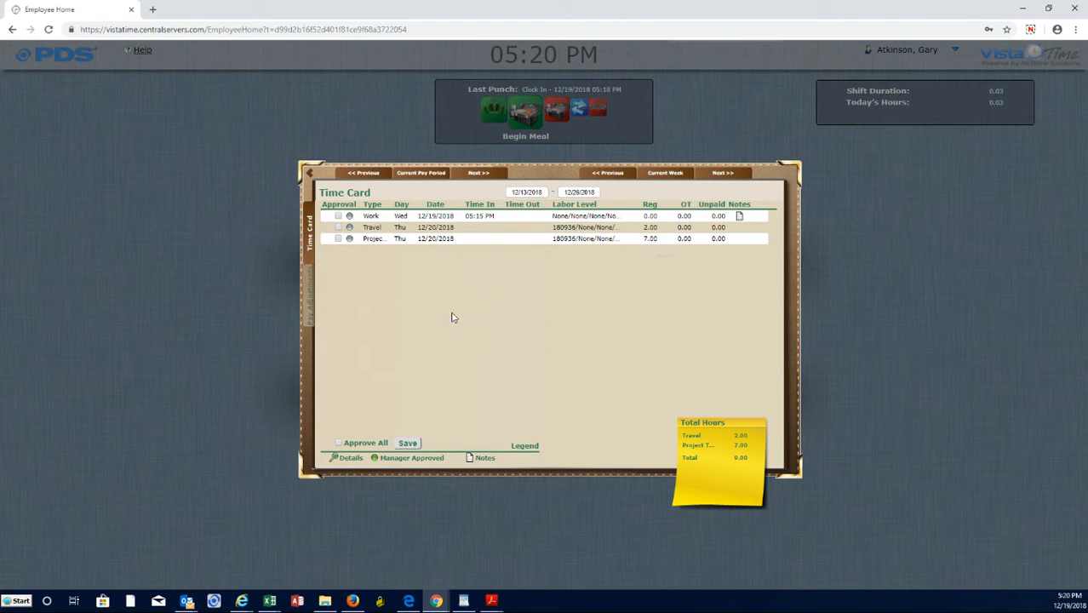
# Start a new pay adjustment dated 12/19/2018 of type Layover with 1 day as the units.
pyautogui.click(308, 308)
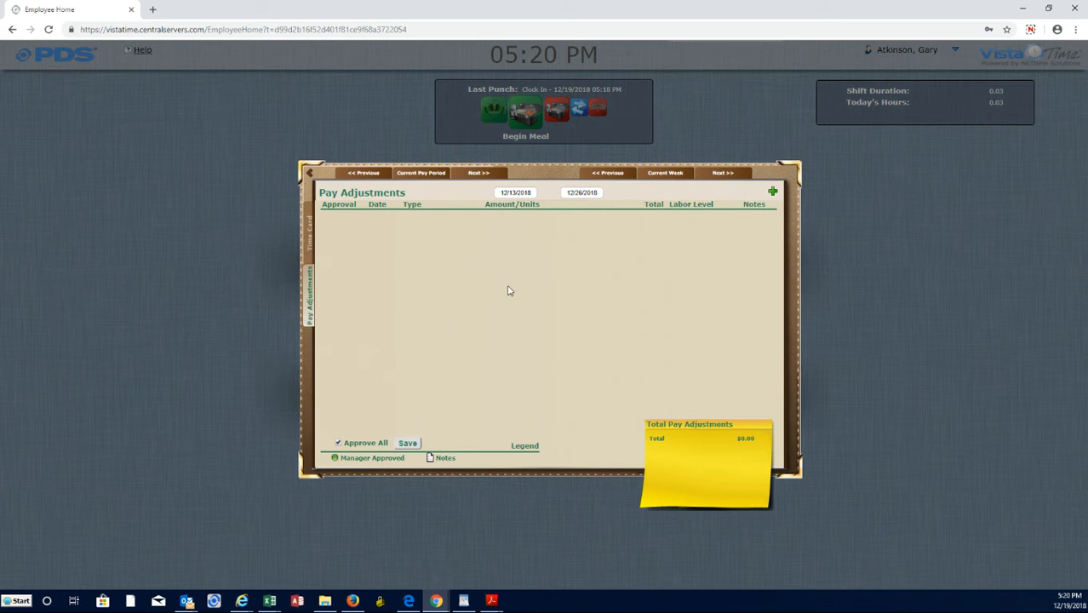
pyautogui.click(772, 193)
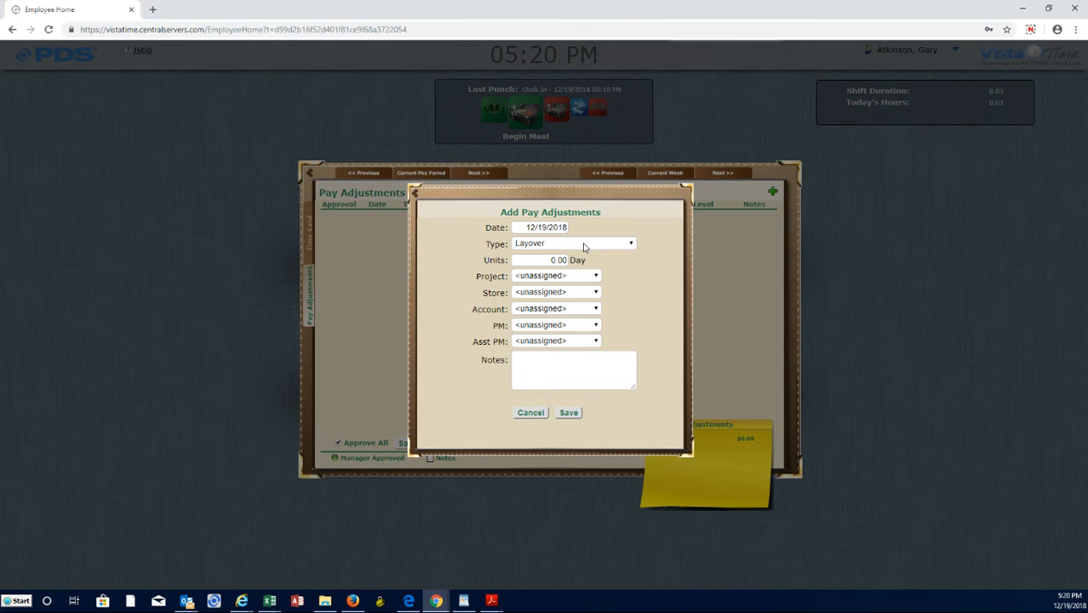
pyautogui.click(562, 257)
pyautogui.write('1')
pyautogui.click(608, 254)
pyautogui.click(597, 246)
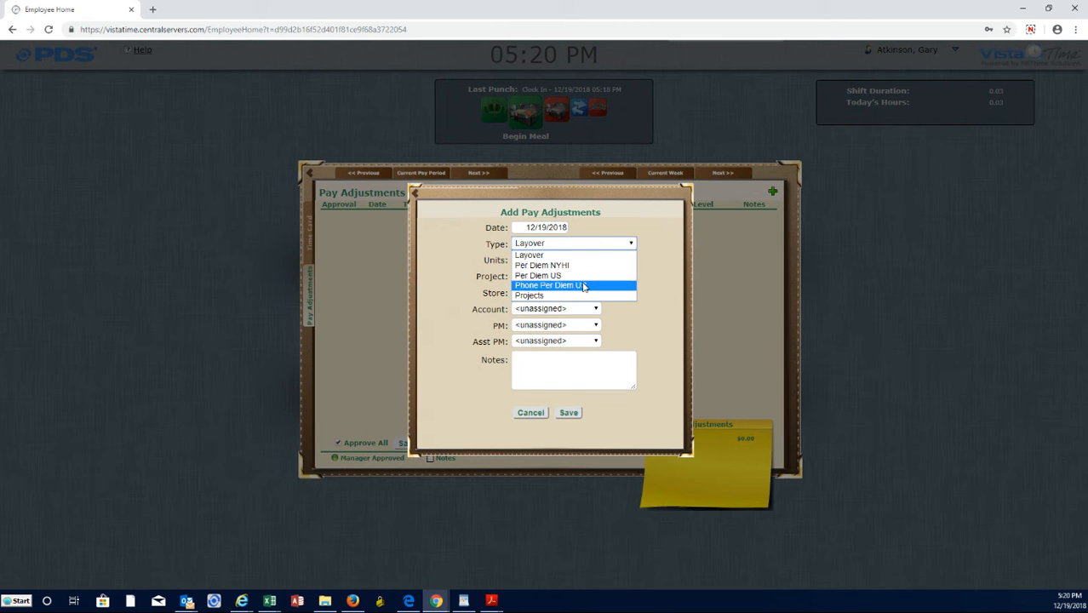
pyautogui.press('Up')
pyautogui.click(660, 284)
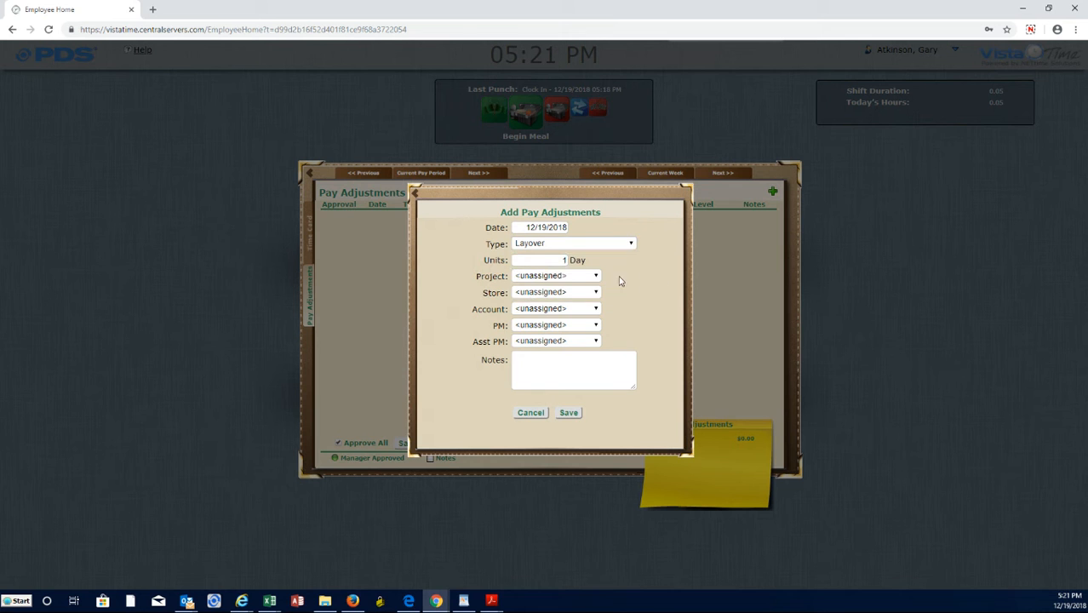
# Assign the Layover adjustment to project 180936-HOMEDEPOT, with Store and Account both set to None-None.
pyautogui.click(567, 278)
pyautogui.click(567, 297)
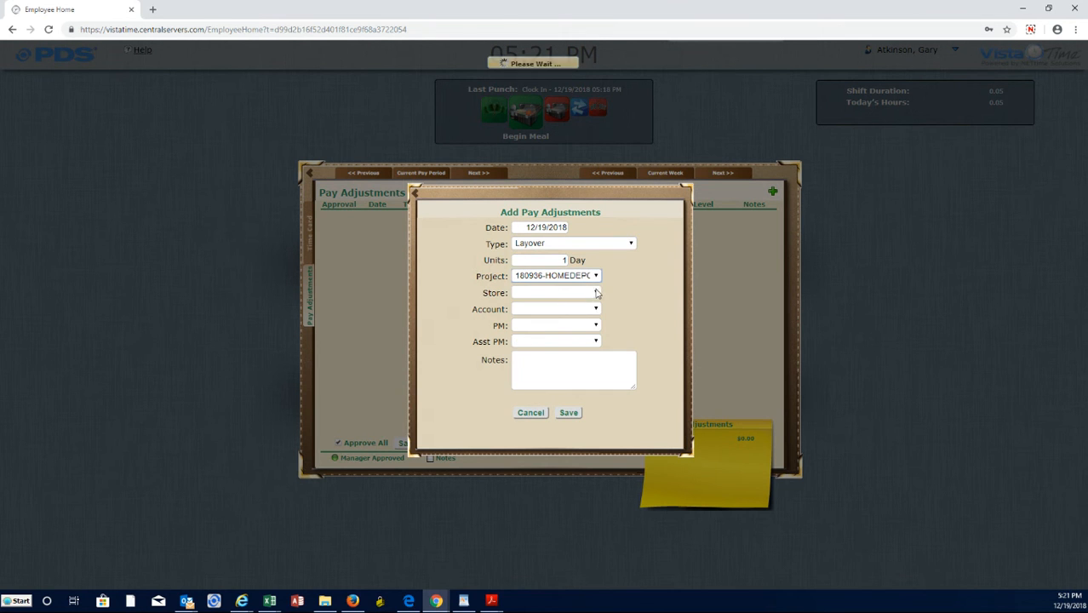
pyautogui.click(596, 293)
pyautogui.click(584, 311)
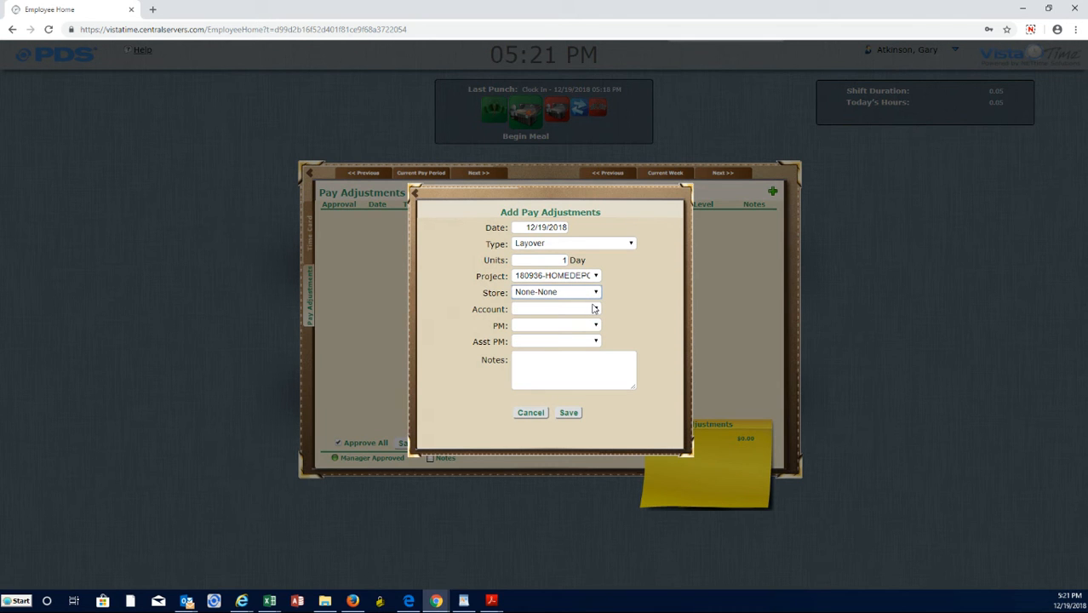
pyautogui.click(585, 309)
pyautogui.click(570, 330)
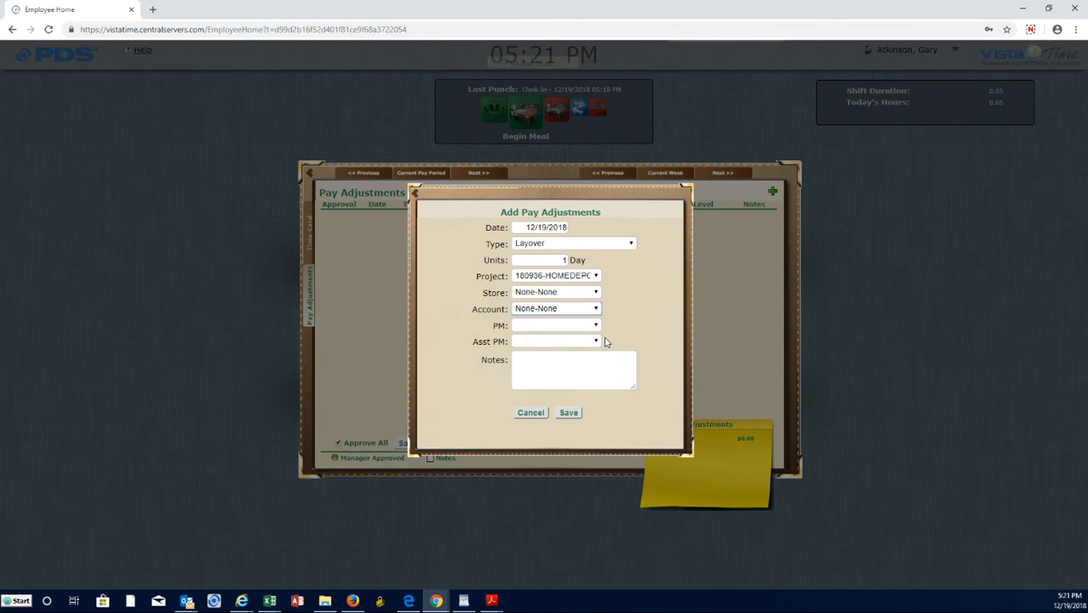
# Select the listed project manager as PM, set Asst PM to None-None, and save the Layover adjustment.
pyautogui.click(595, 326)
pyautogui.click(587, 347)
pyautogui.click(587, 341)
pyautogui.click(582, 359)
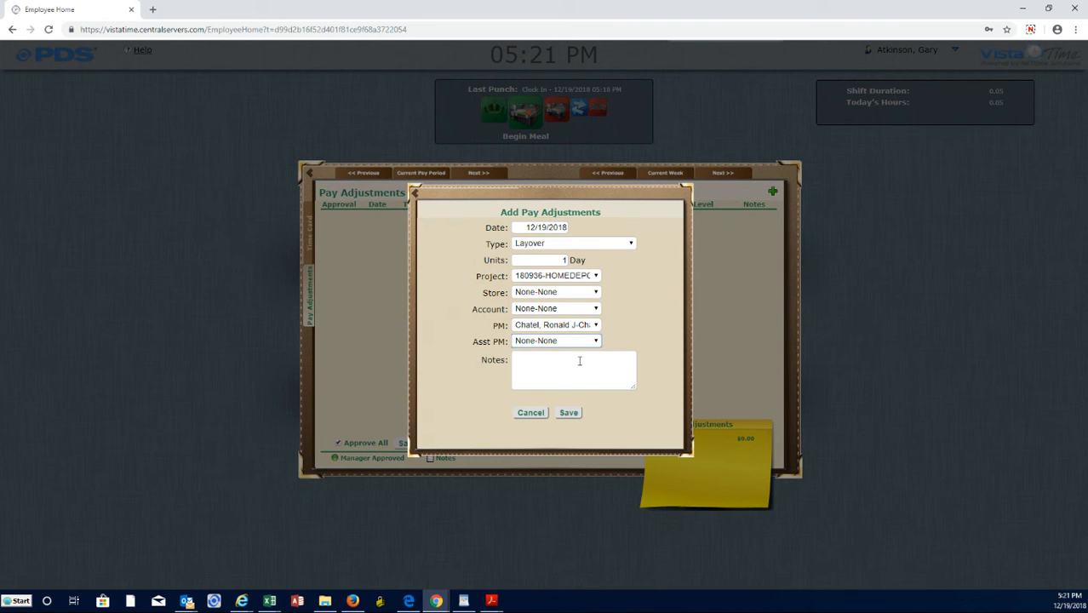
pyautogui.click(569, 412)
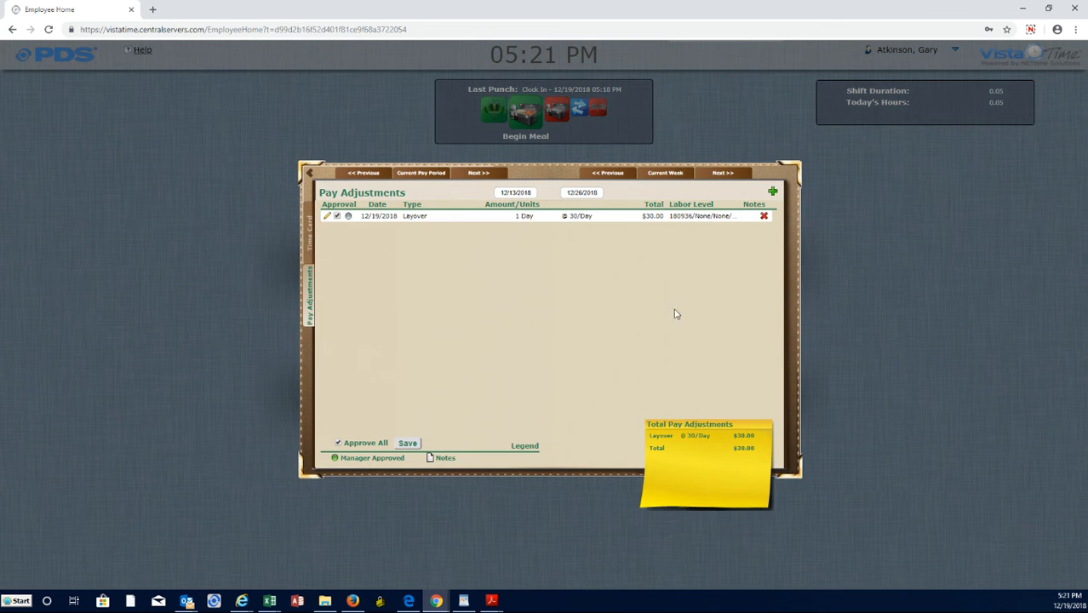
# Start another pay adjustment of type Phone Per Diem US for 1 day on project 180936-HOMEDEPOT.
pyautogui.click(773, 193)
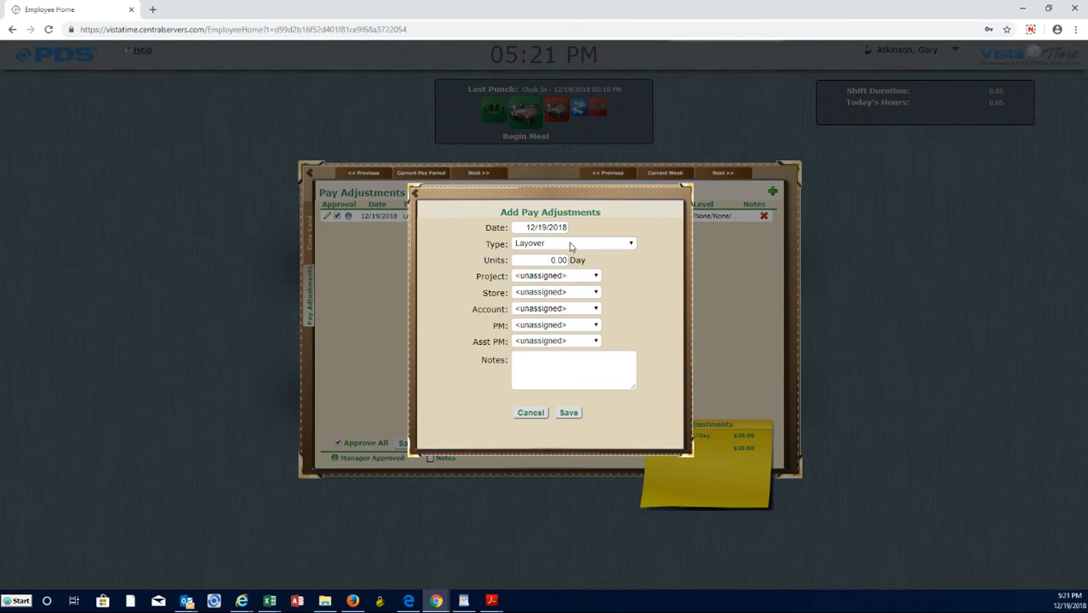
pyautogui.click(572, 245)
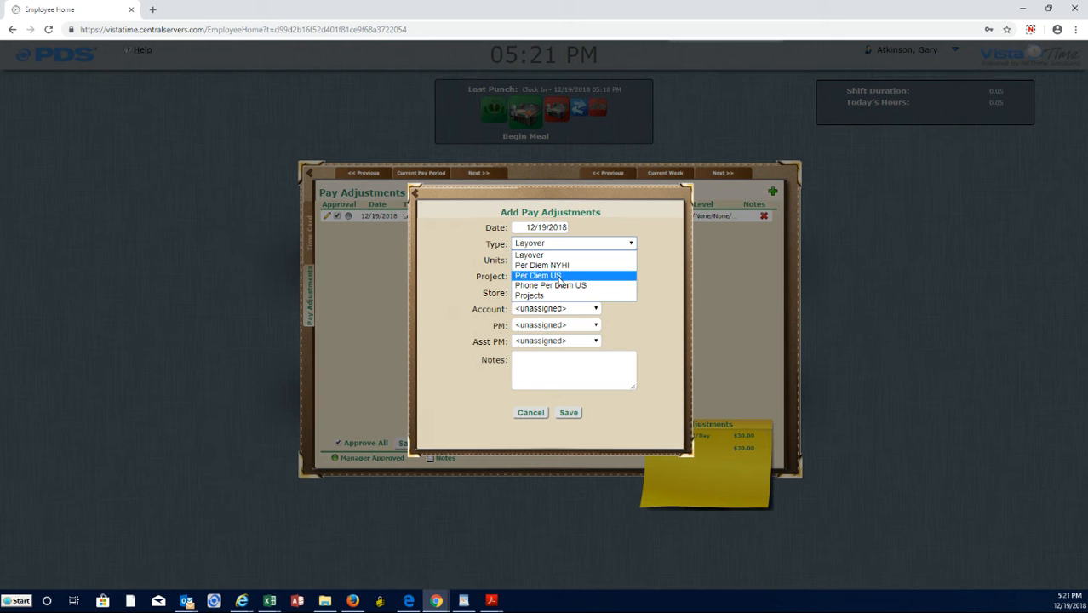
pyautogui.click(560, 286)
pyautogui.moveTo(541, 261); pyautogui.dragTo(593, 254)
pyautogui.write('1')
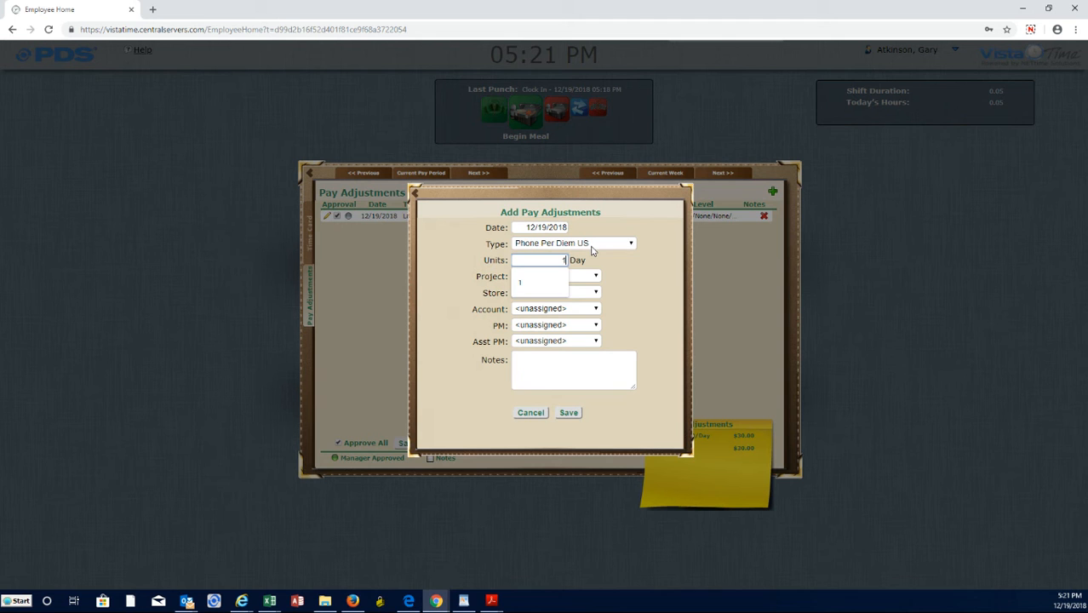
pyautogui.click(587, 278)
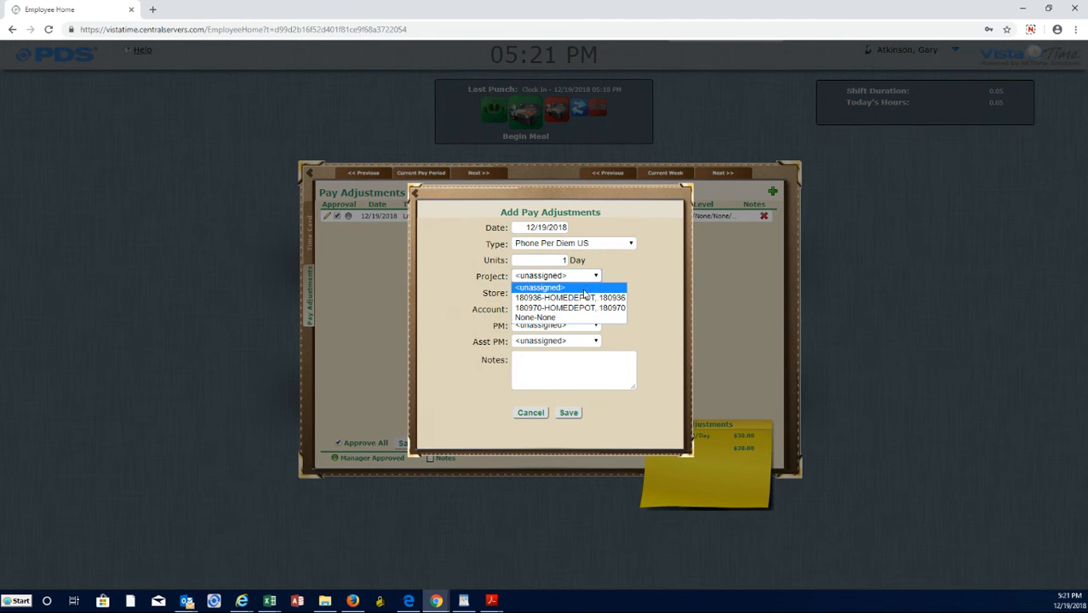
pyautogui.click(586, 302)
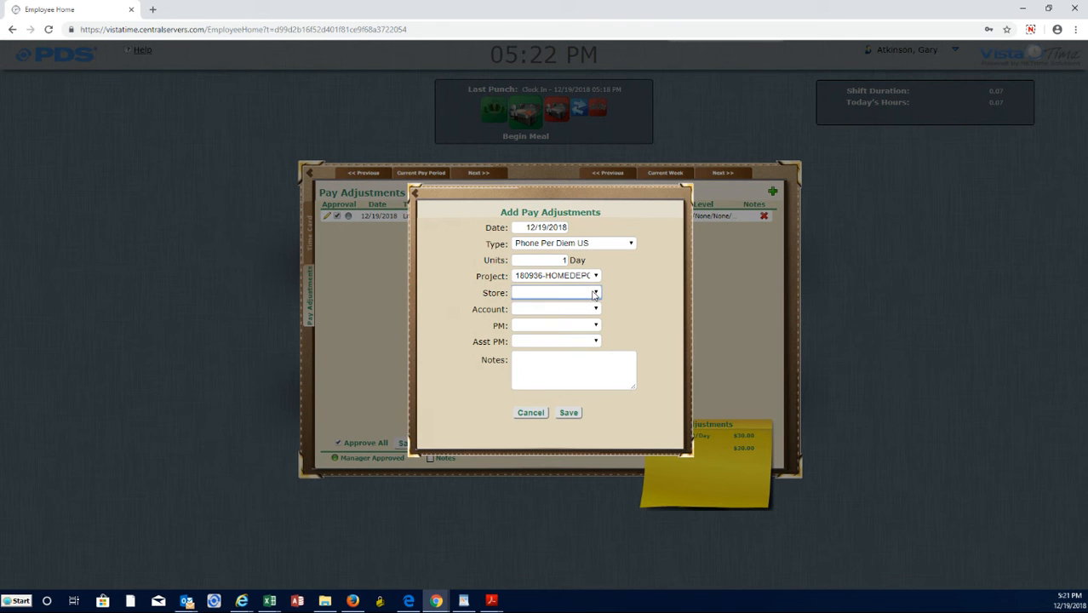
# Set Store and Account to None-None for the Phone Per Diem US adjustment.
pyautogui.click(594, 294)
pyautogui.click(587, 310)
pyautogui.click(594, 310)
pyautogui.click(575, 331)
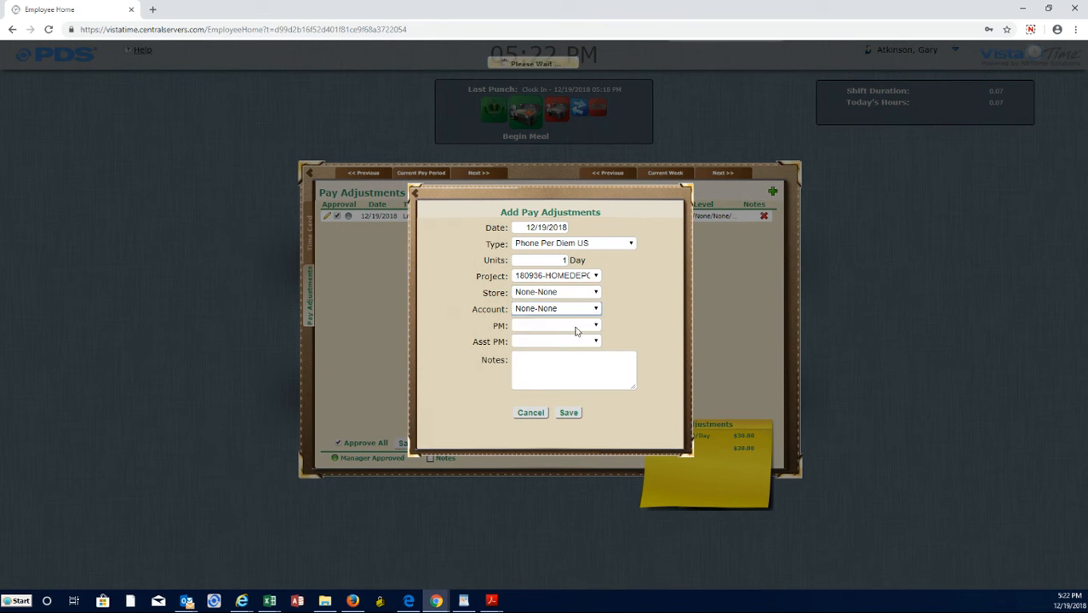
# Select the listed project manager as PM, set Asst PM to None-None, and save the Phone Per Diem US adjustment.
pyautogui.click(593, 328)
pyautogui.click(574, 347)
pyautogui.click(579, 341)
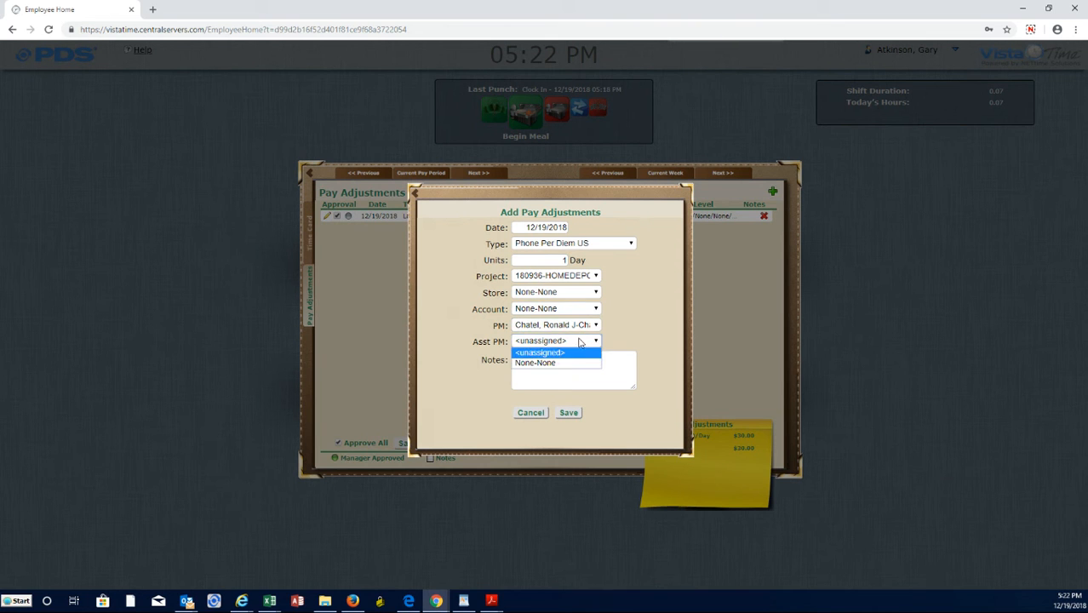
pyautogui.click(562, 363)
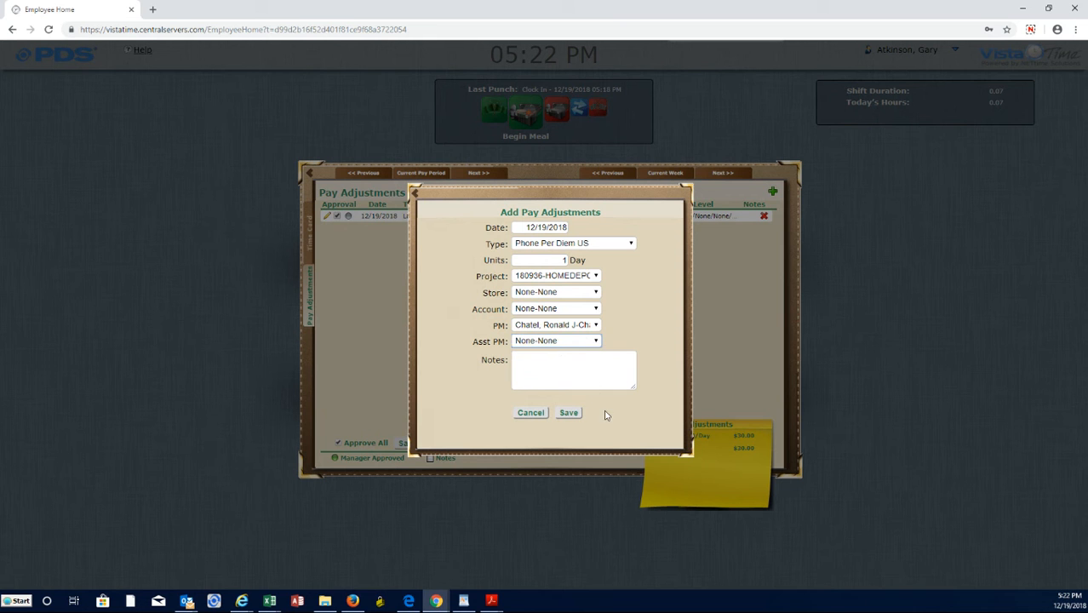
pyautogui.click(569, 413)
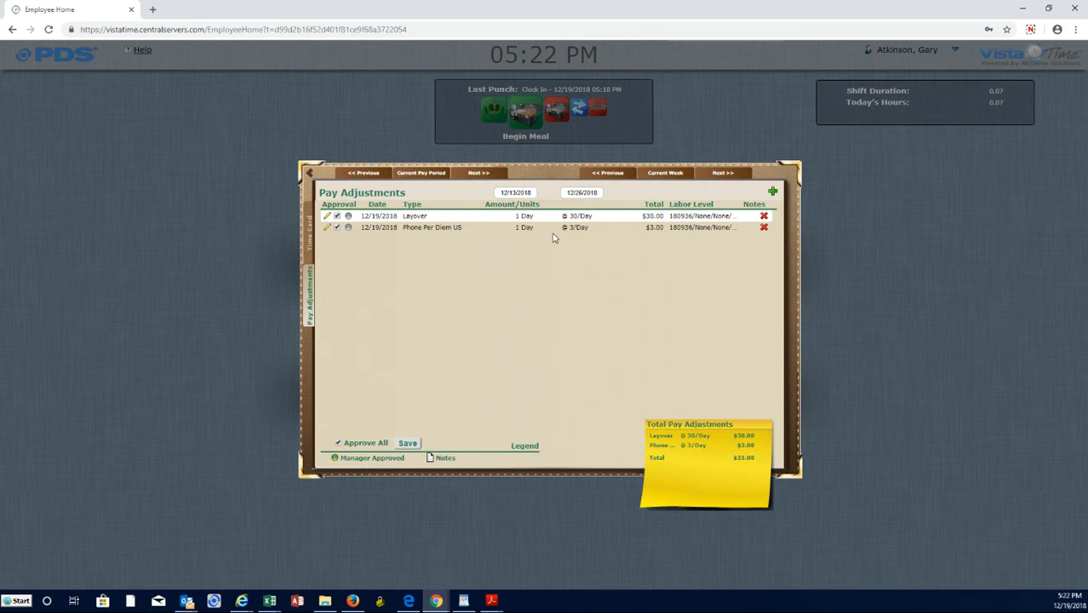
# Start a third pay adjustment of type Projects with 5 units on project 180936-HOMEDEPOT.
pyautogui.click(772, 192)
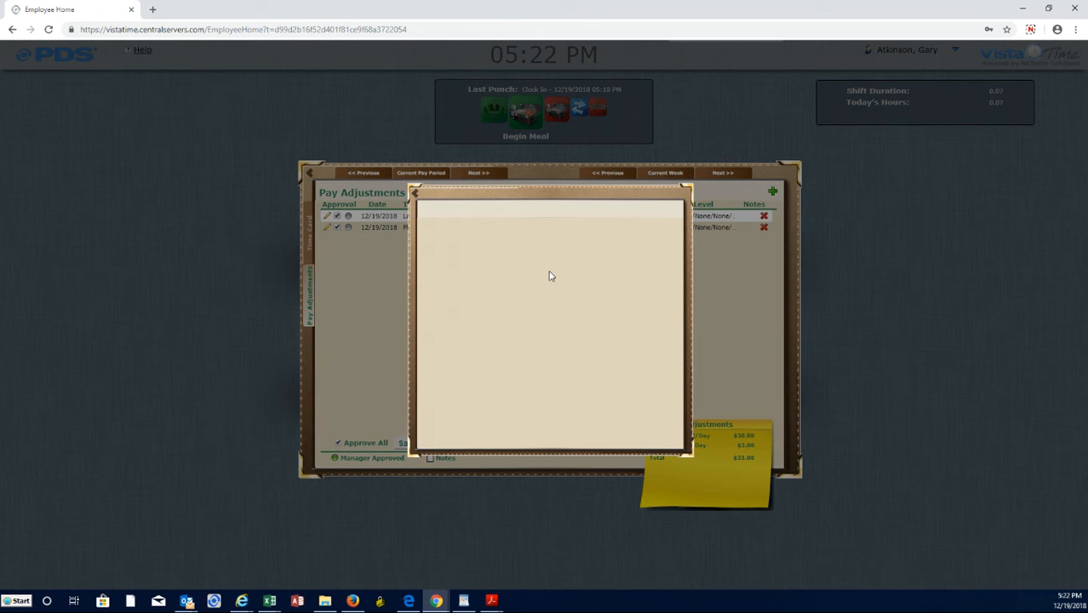
pyautogui.click(585, 245)
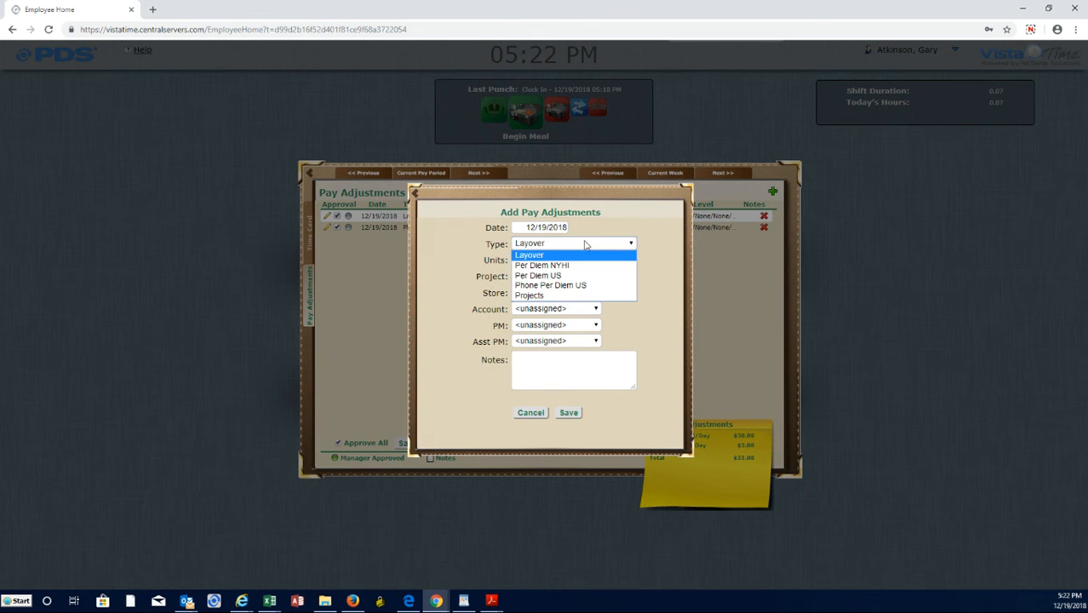
pyautogui.click(554, 296)
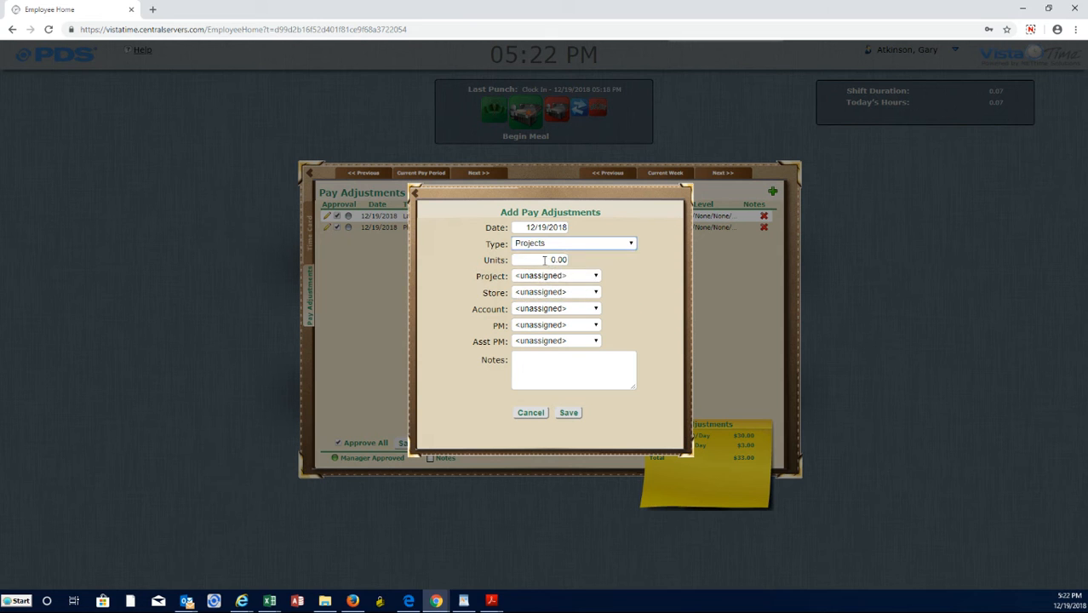
pyautogui.moveTo(543, 260); pyautogui.dragTo(584, 260)
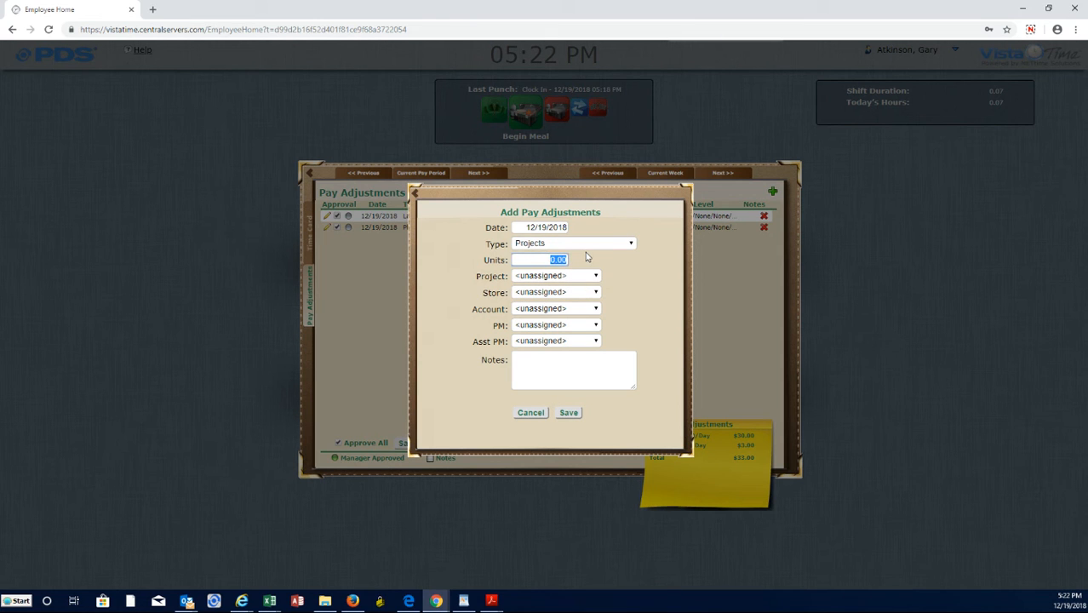
pyautogui.click(579, 277)
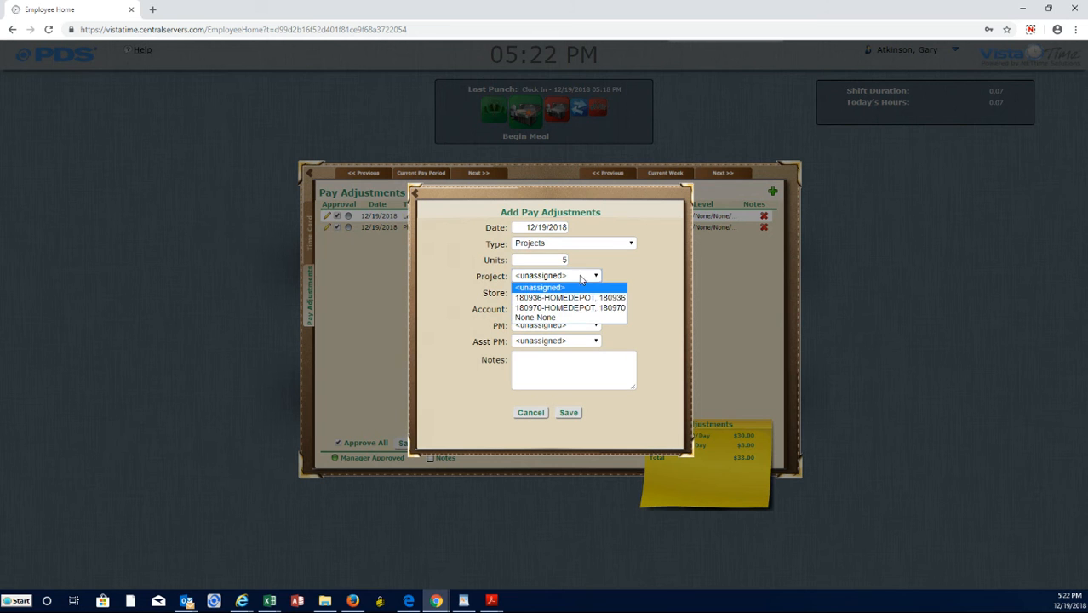
pyautogui.click(583, 297)
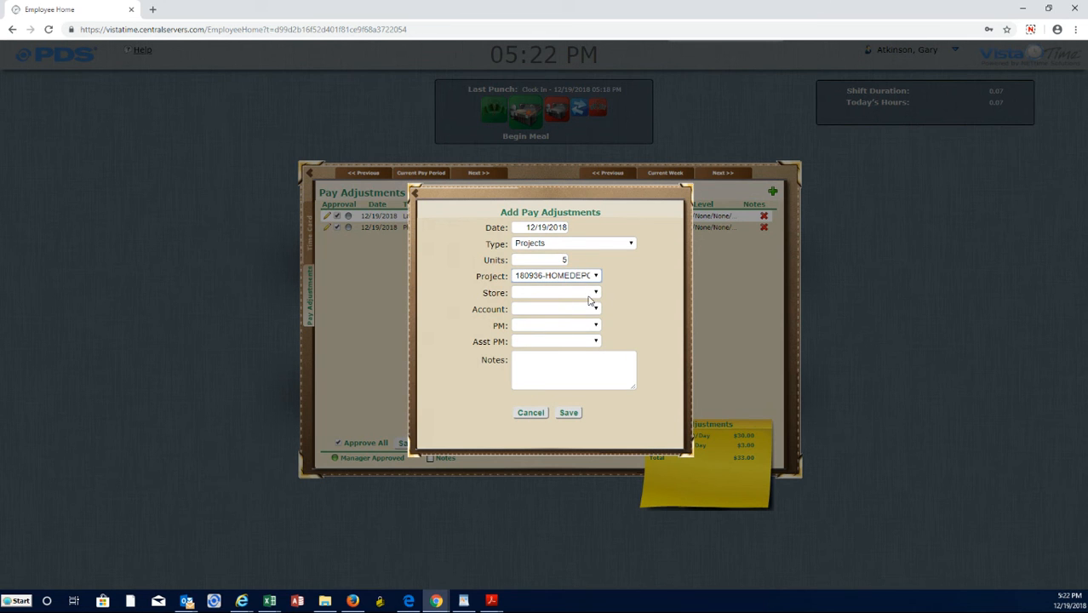
# Set Store and Account to None-None for the Projects adjustment.
pyautogui.click(588, 294)
pyautogui.click(591, 312)
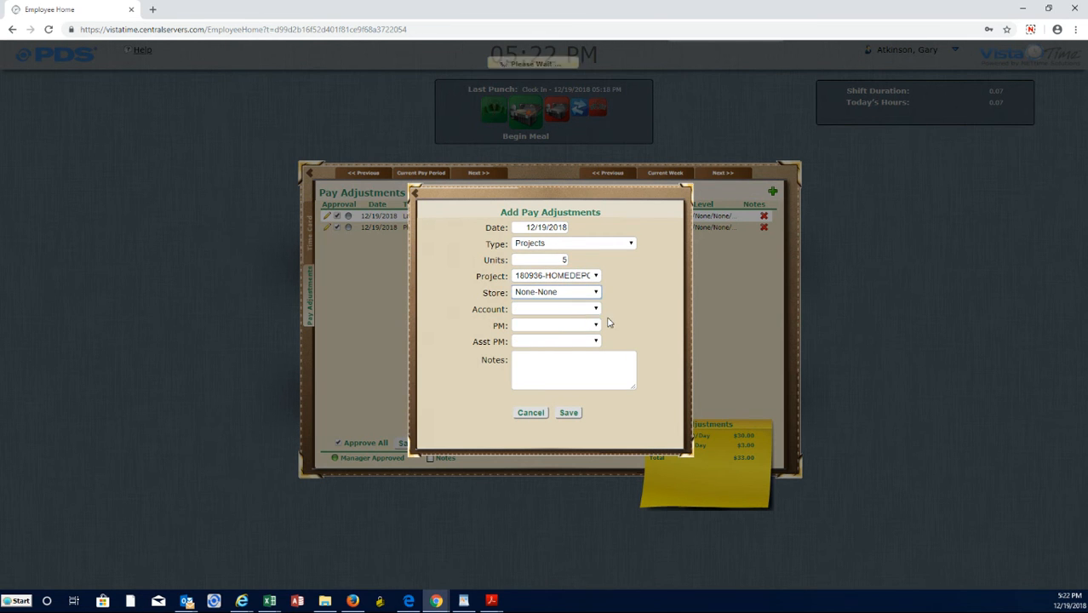
pyautogui.click(590, 309)
pyautogui.click(583, 331)
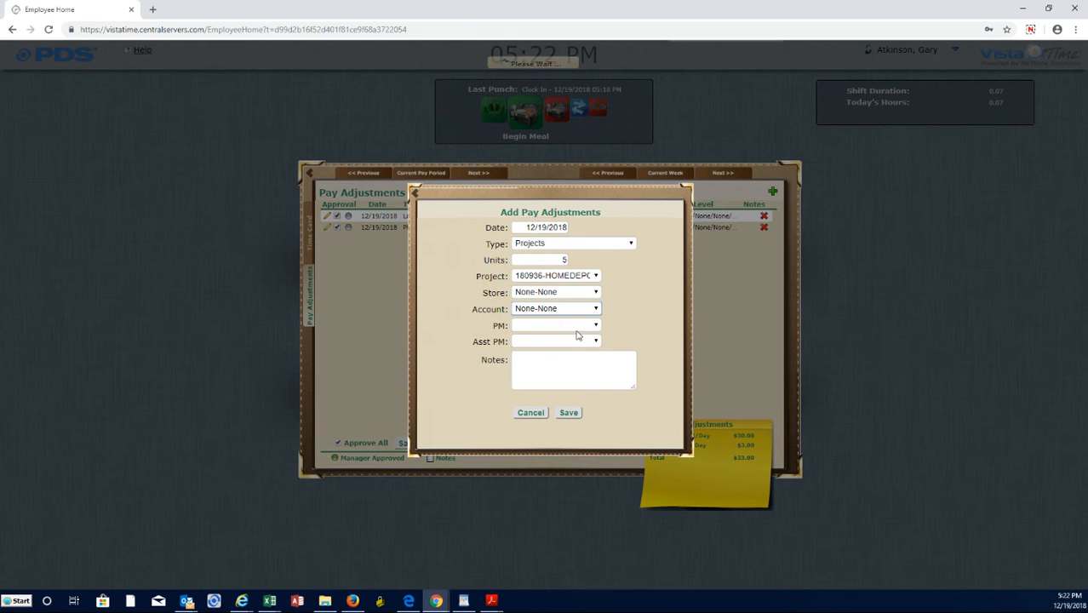
# Select the listed project manager as PM, set Asst PM to None-None, and save the Projects adjustment.
pyautogui.click(595, 326)
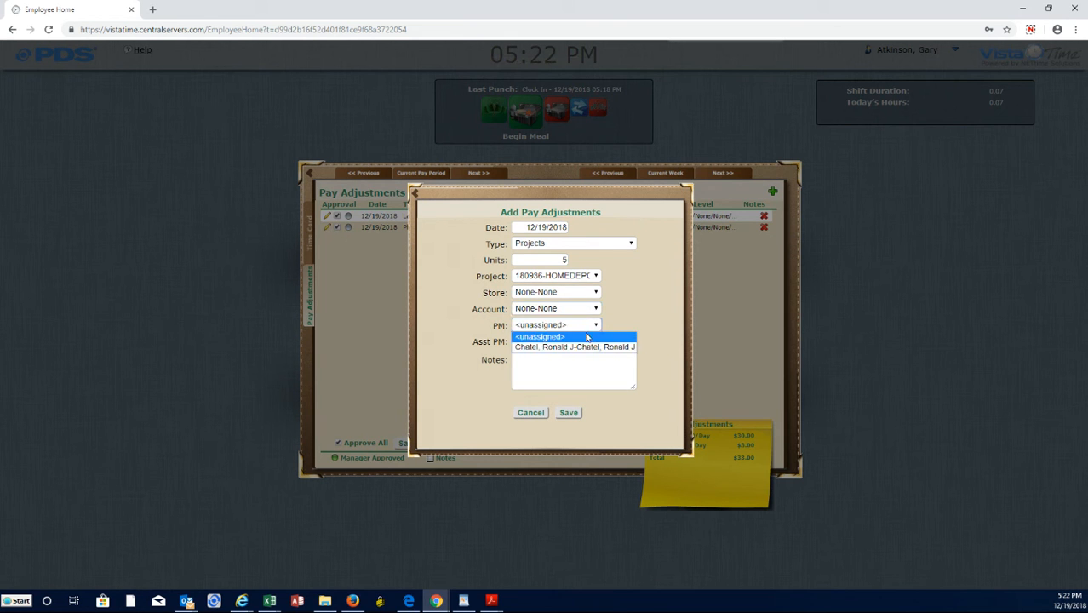
pyautogui.click(575, 348)
pyautogui.click(594, 341)
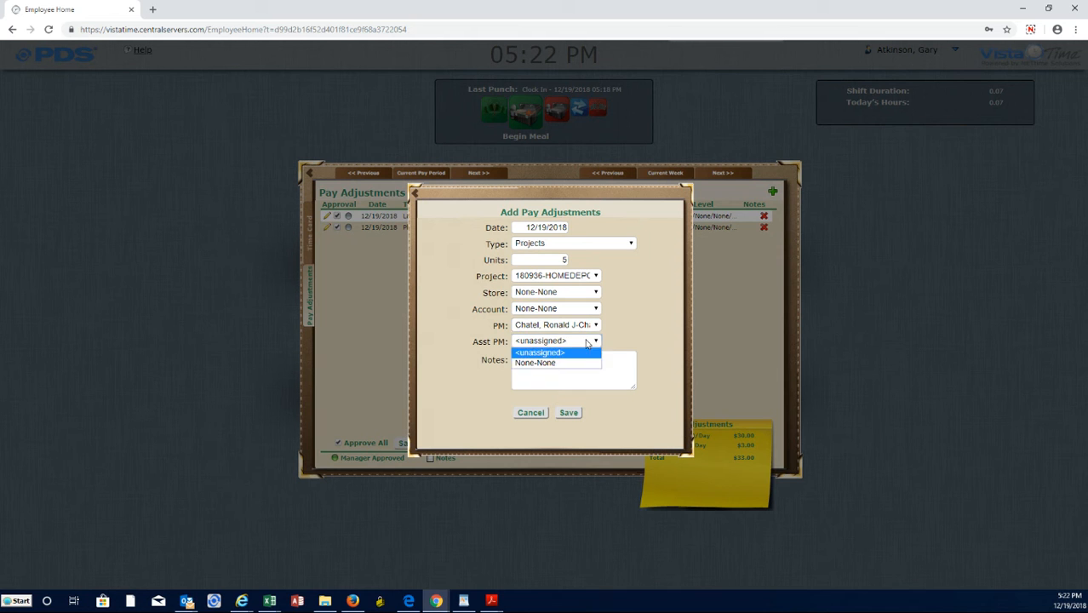
pyautogui.click(575, 363)
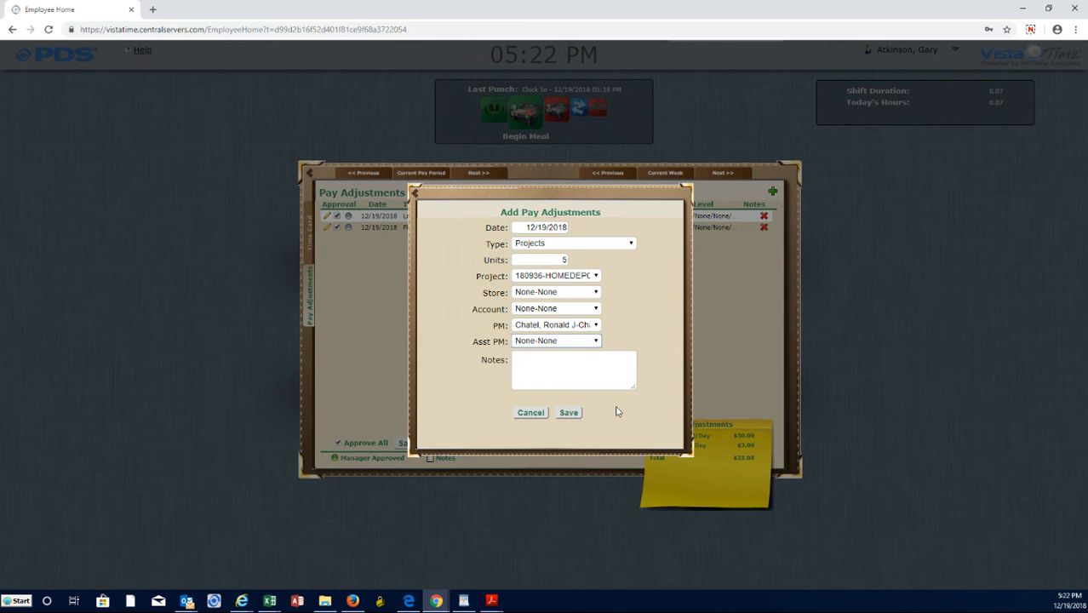
pyautogui.click(568, 414)
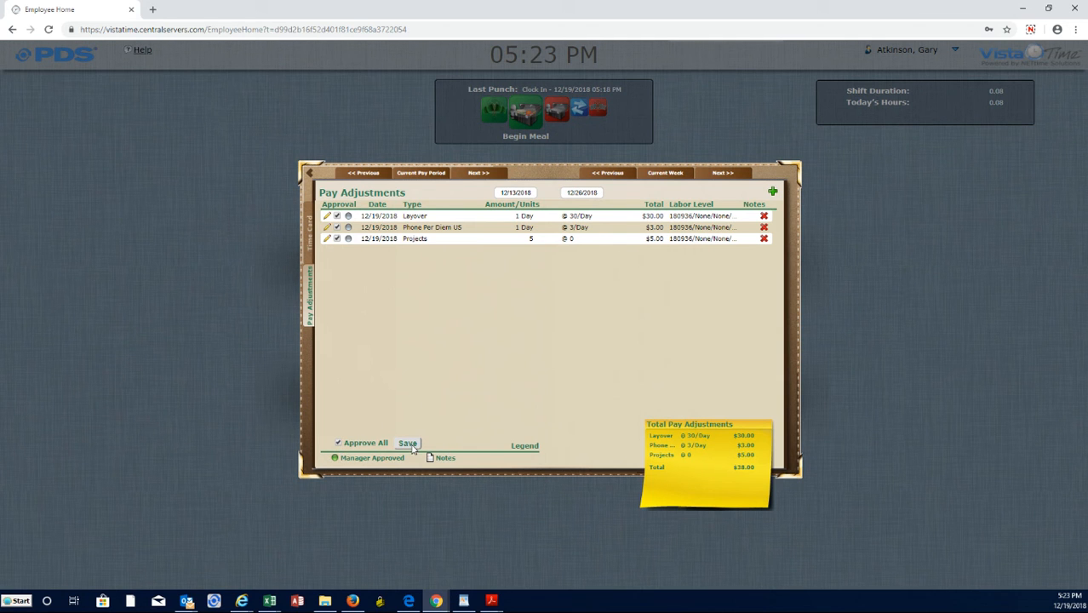
# Clear the approval of all pay adjustments and approve only the Layover and Phone Per Diem US entries.
pyautogui.click(339, 444)
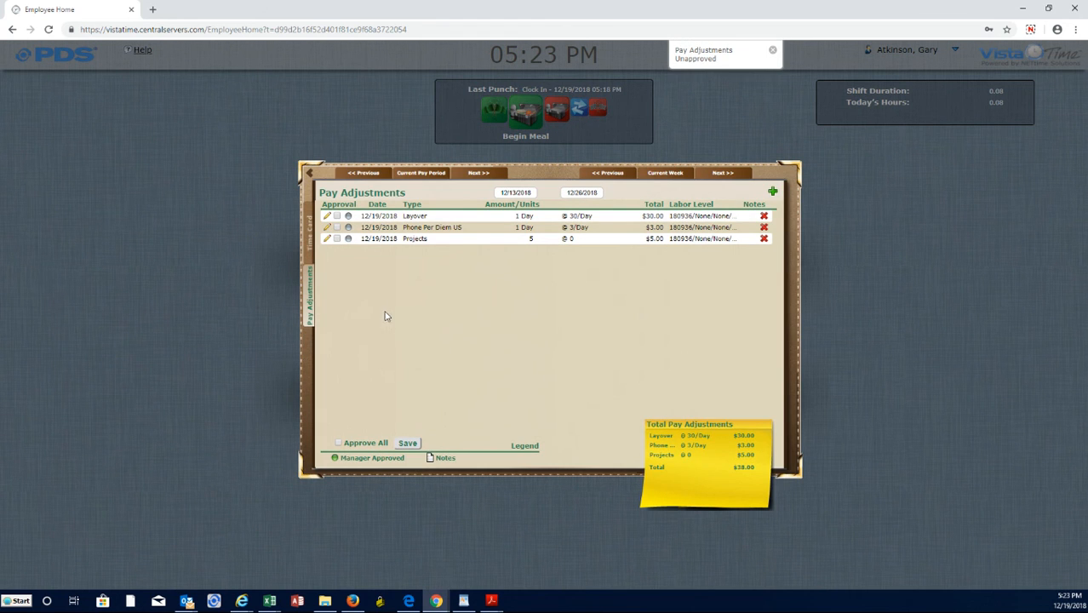
pyautogui.click(337, 216)
pyautogui.click(337, 227)
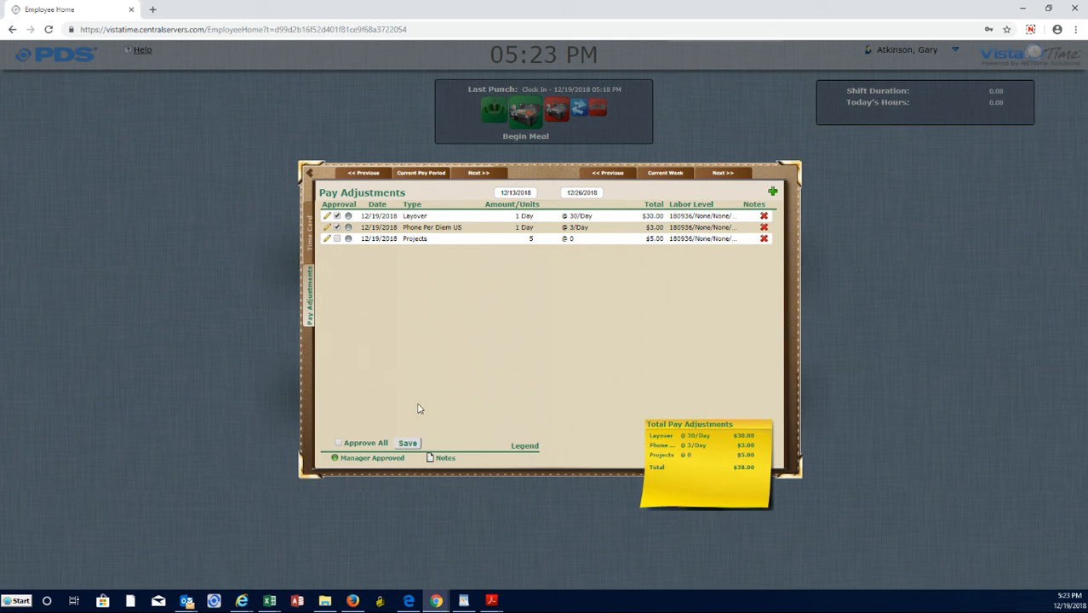
# Save the Layover and Phone Per Diem US approvals, and approve all pay adjustments, including the Projects entry.
pyautogui.click(408, 444)
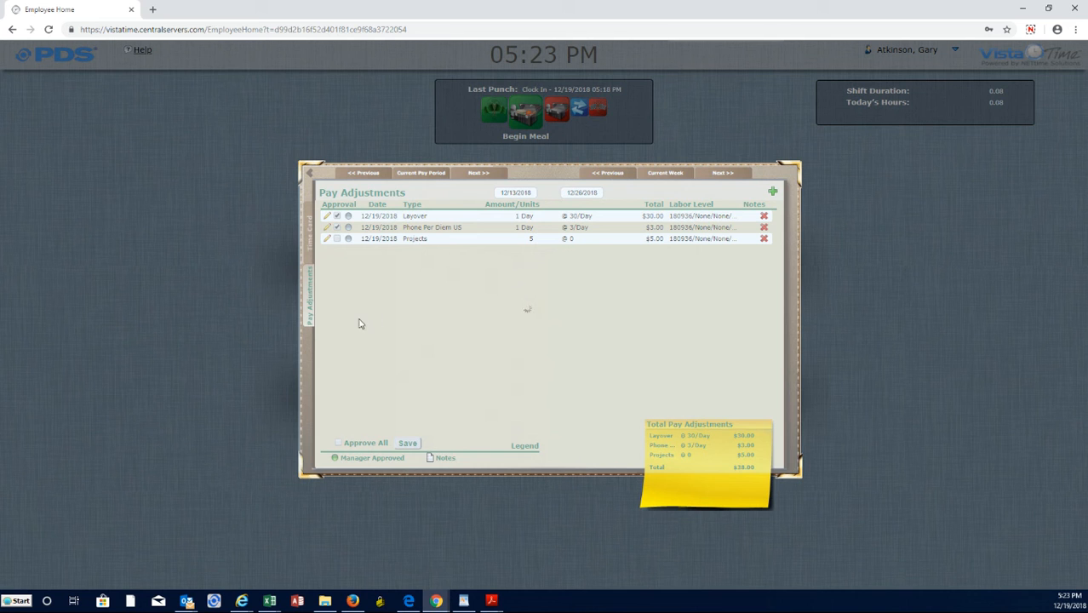
pyautogui.click(337, 239)
pyautogui.click(408, 444)
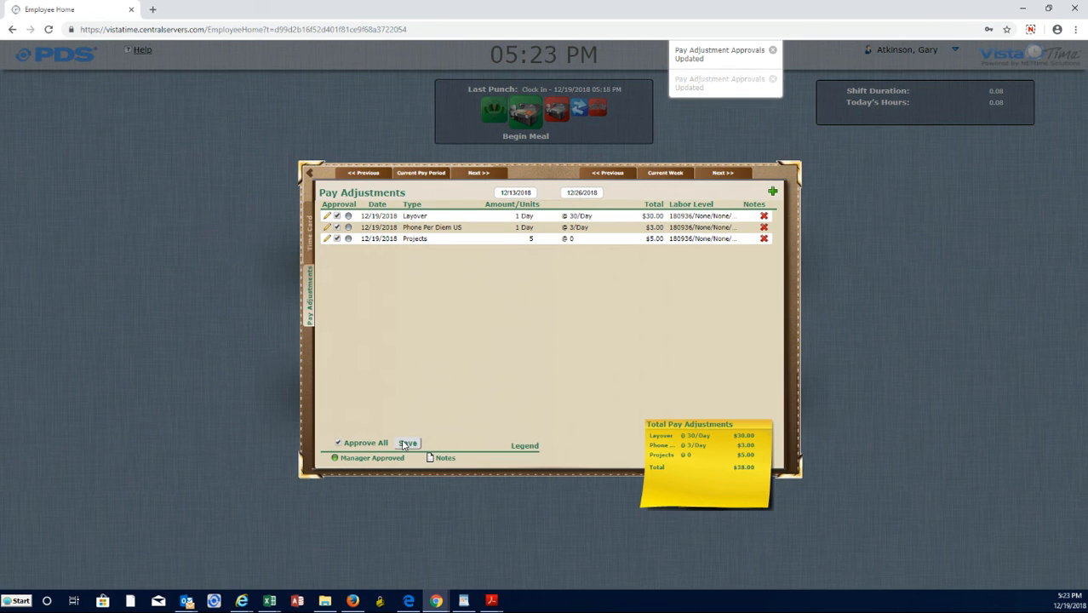
pyautogui.click(339, 443)
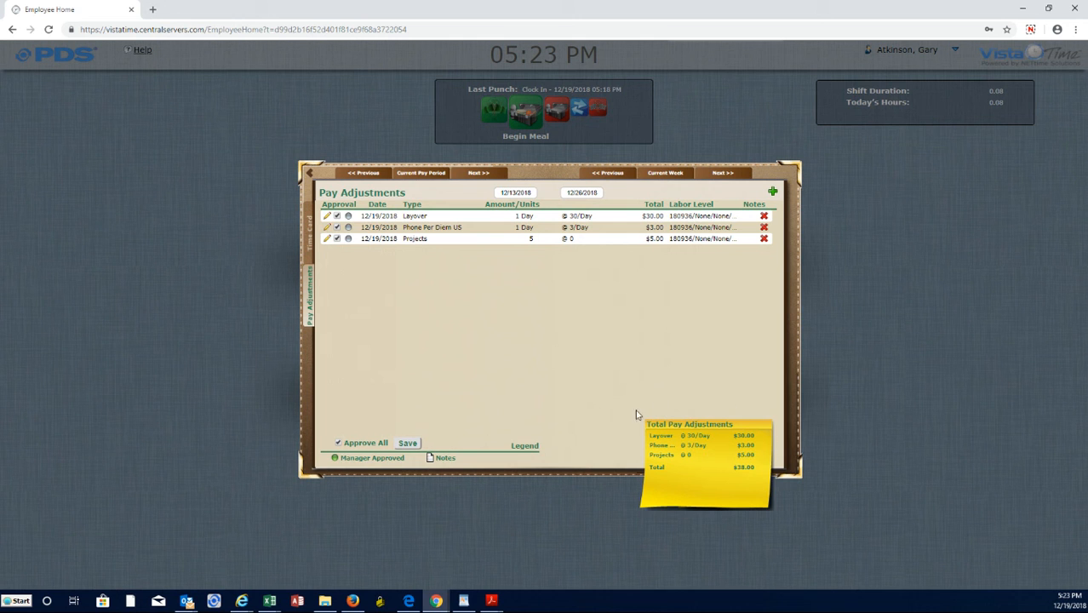
# Approve the Travel and Project entries on the time card, and try to approve the open 12/19/2018 Work punch as well.
pyautogui.click(310, 246)
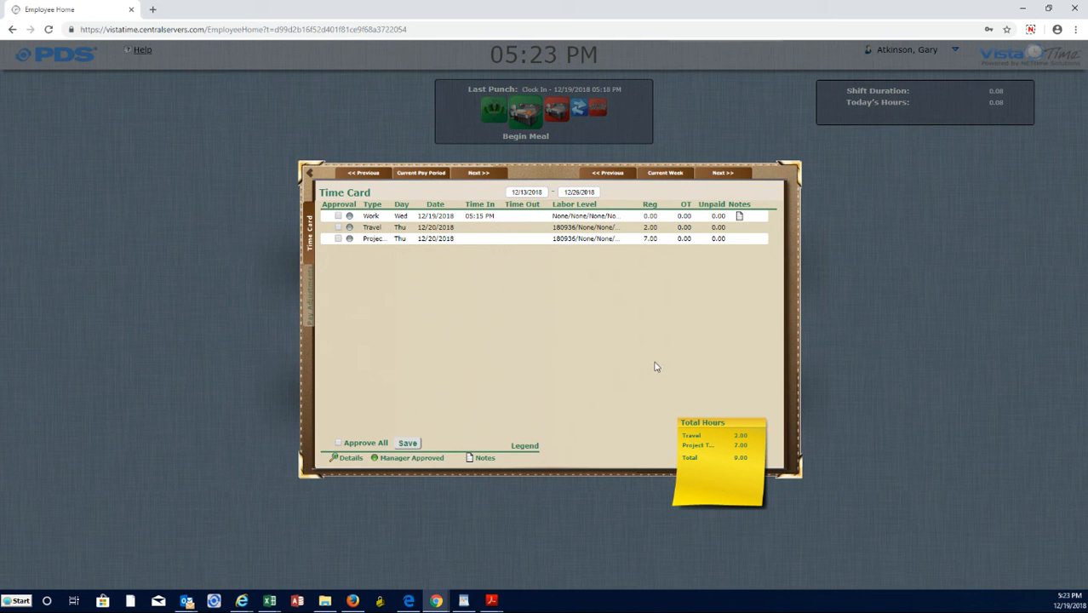
pyautogui.click(339, 443)
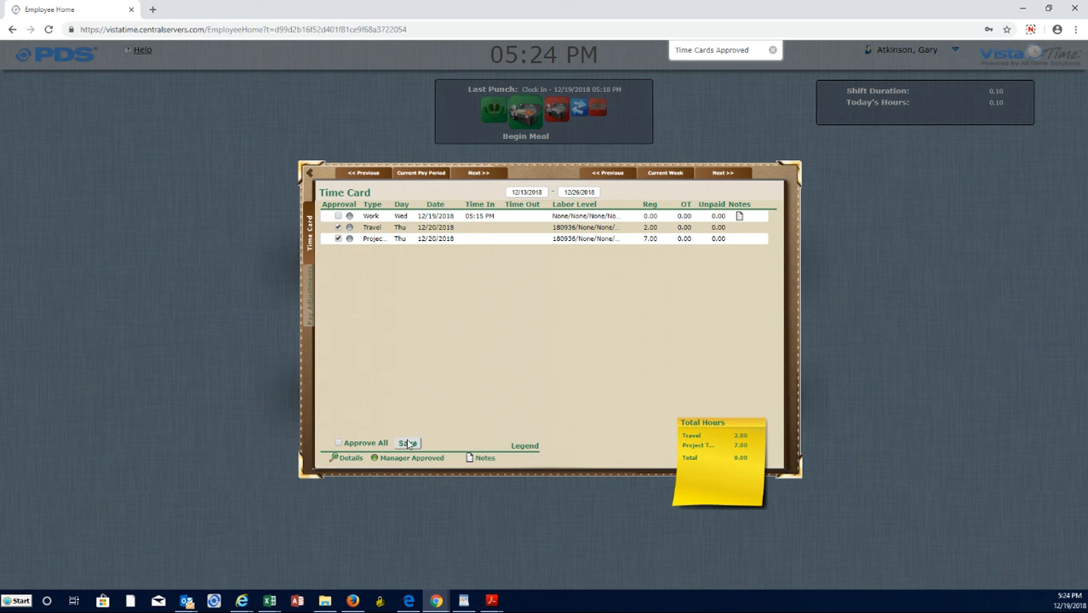
pyautogui.click(338, 216)
pyautogui.click(406, 444)
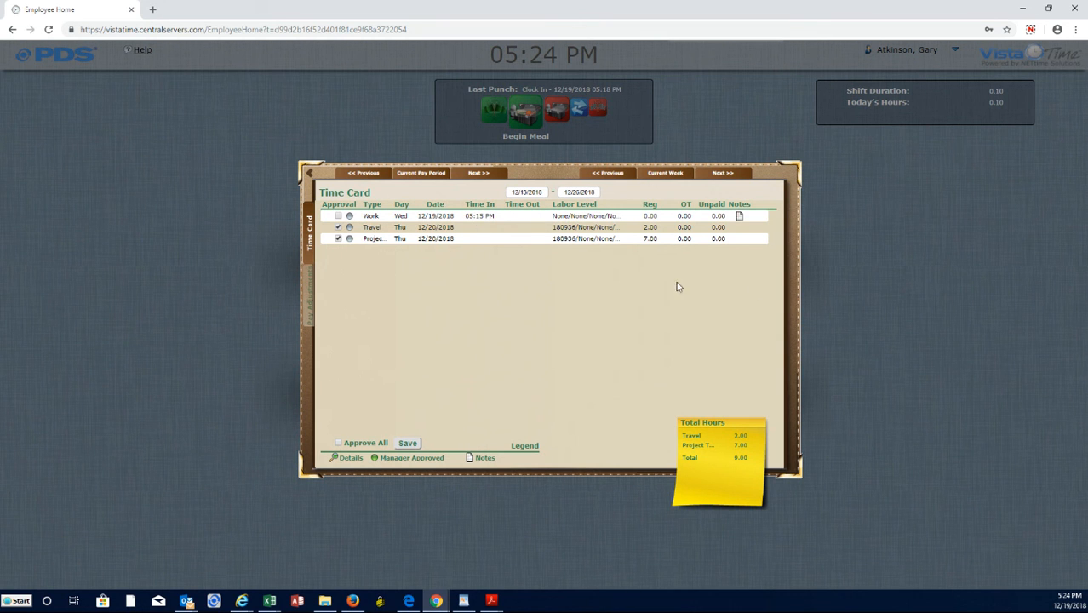
pyautogui.click(865, 315)
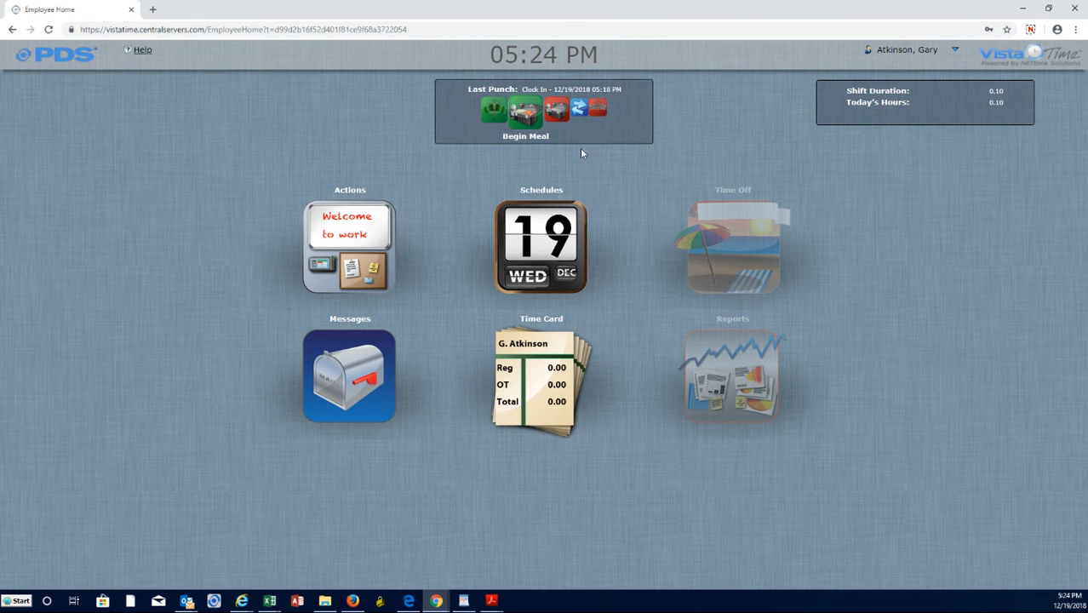
# Record a transfer to project 180936-HOMEDEPOT with the listed project manager as PM and None-None for Store, Account and Asst PM.
pyautogui.click(578, 118)
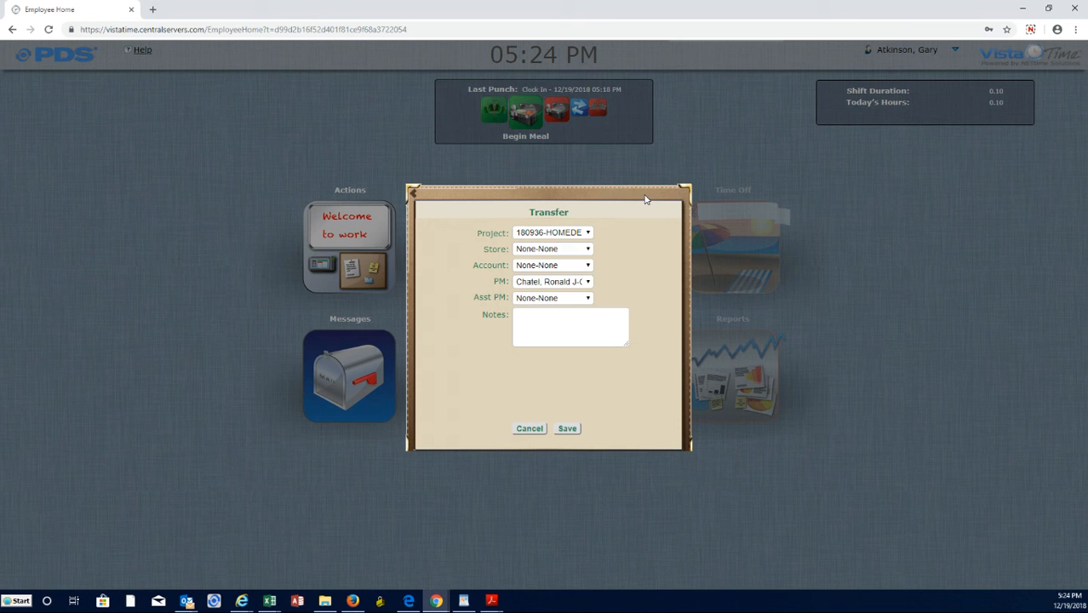
pyautogui.click(576, 238)
pyautogui.click(565, 245)
pyautogui.click(562, 254)
pyautogui.click(563, 265)
pyautogui.click(568, 428)
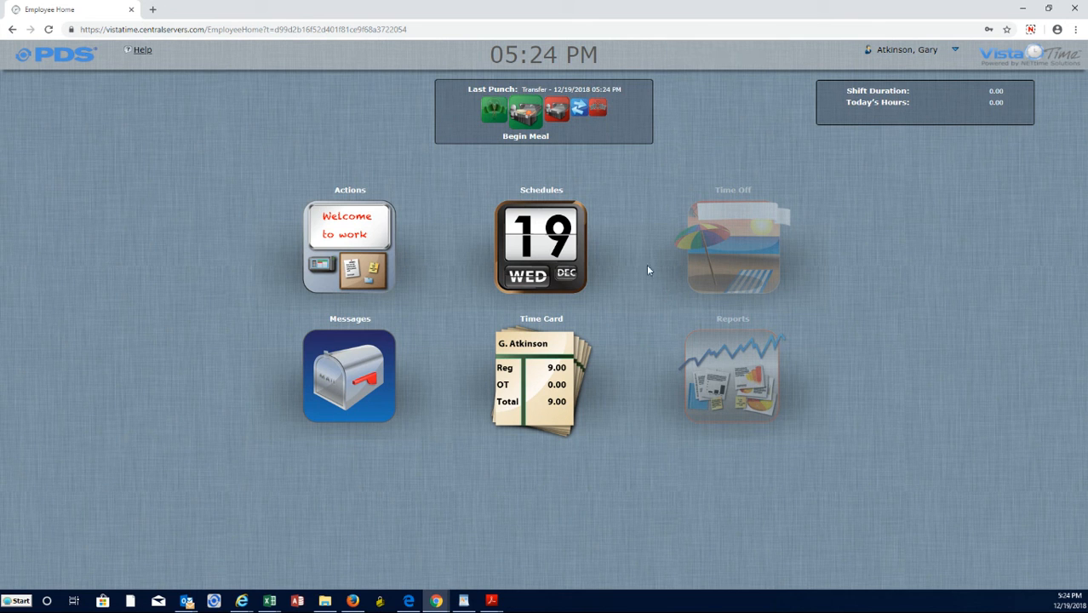
pyautogui.click(593, 116)
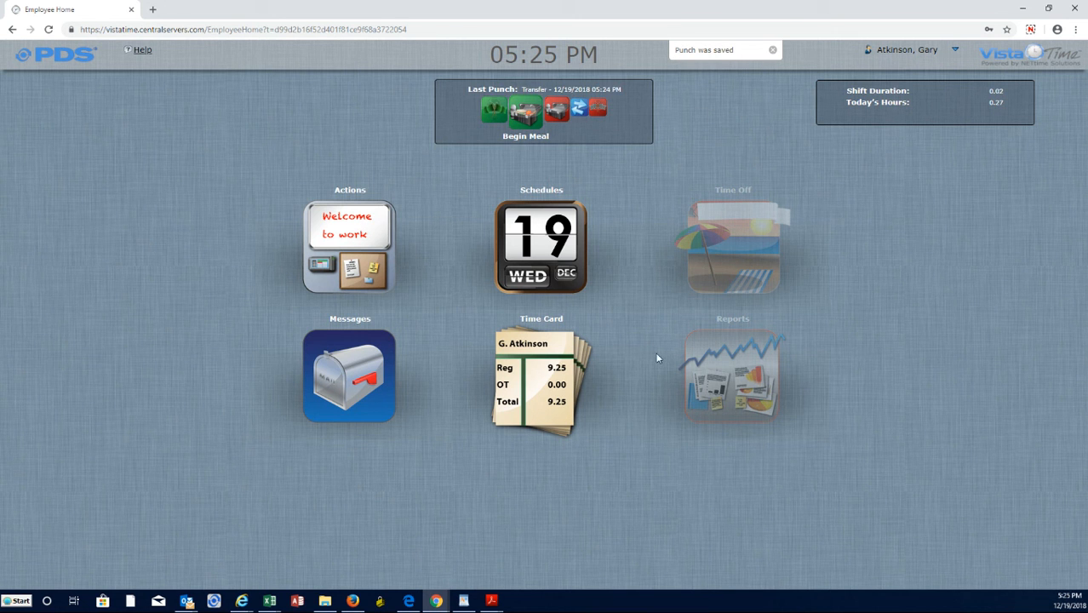
# Acknowledge the time card as accurate, approve all entries plus the 12/19/2018 Work entry missing its Time In, and save.
pyautogui.click(549, 366)
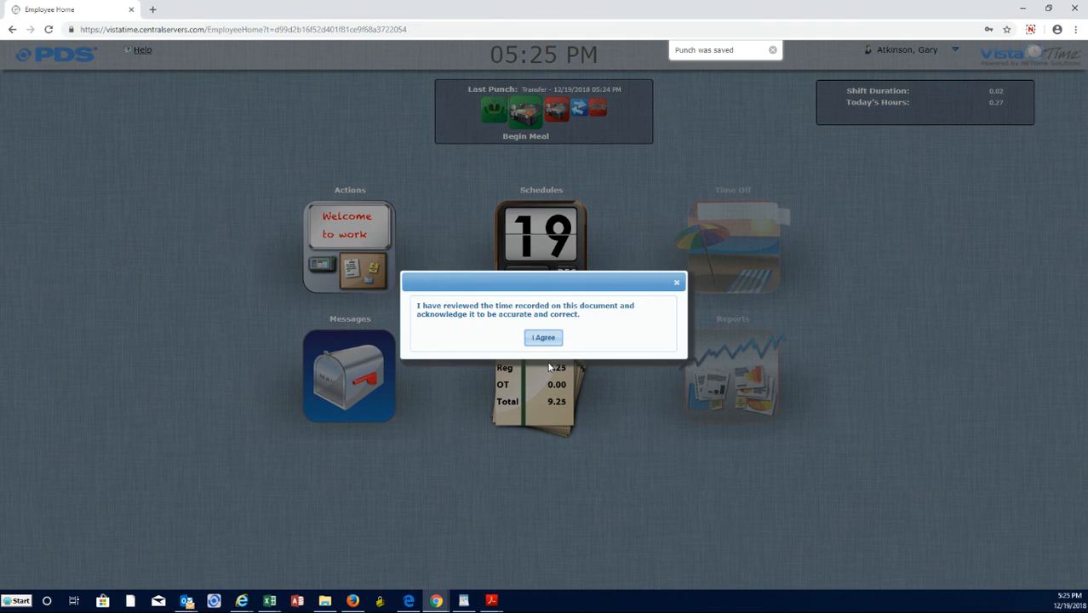
pyautogui.click(545, 337)
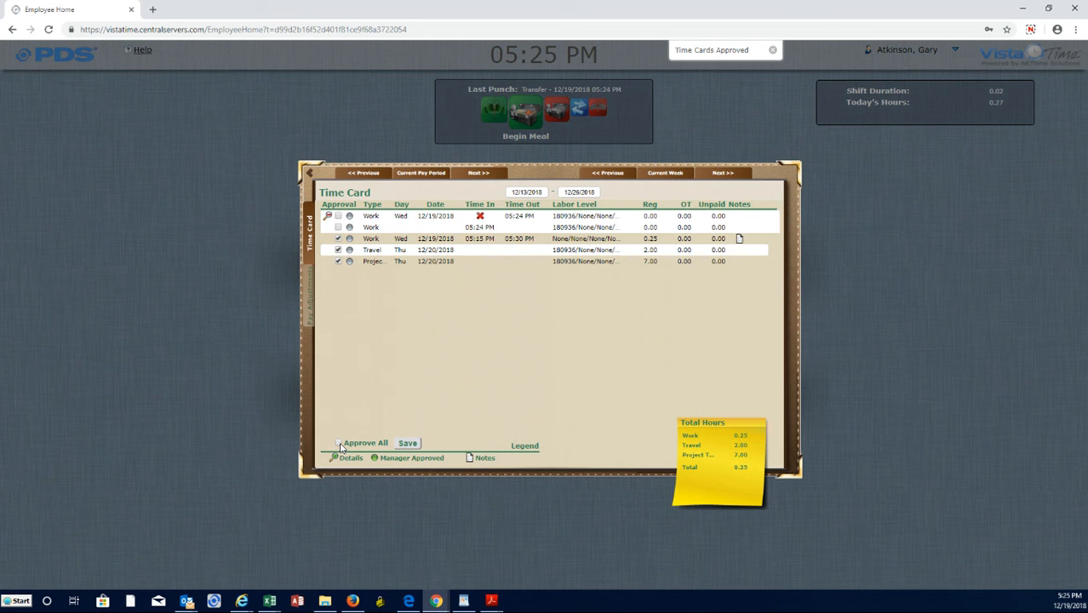
pyautogui.click(340, 443)
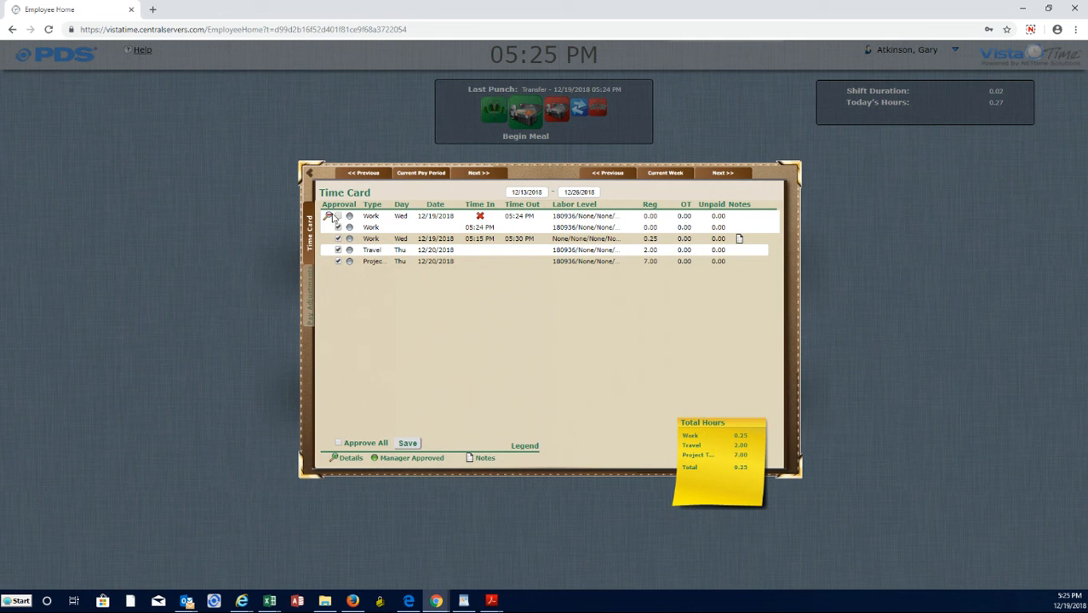
pyautogui.click(338, 218)
pyautogui.click(413, 443)
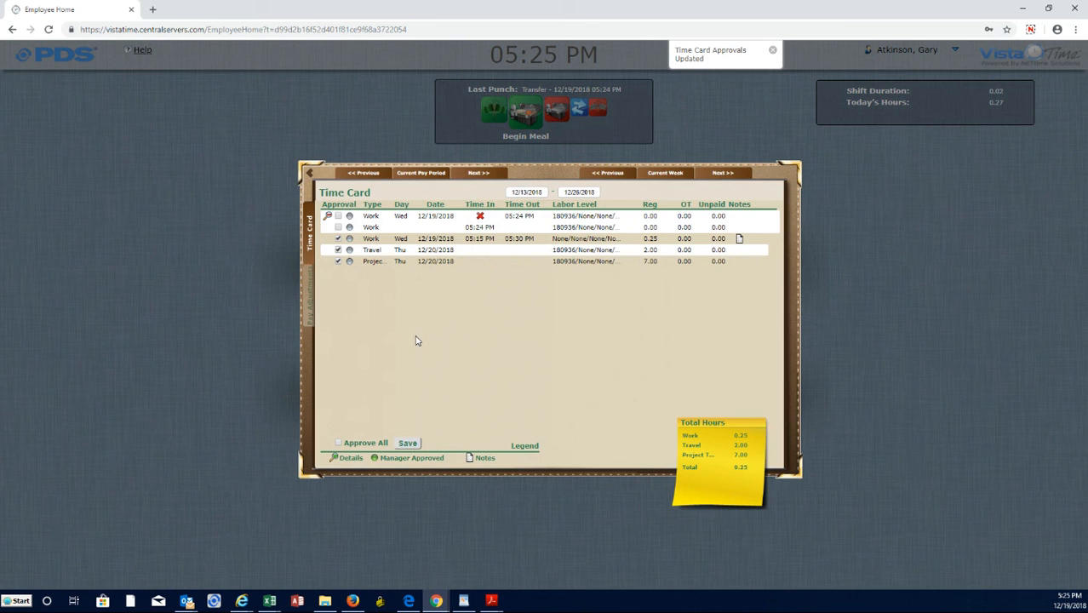
# Collapse the details of the 12/19/2018 Work entry missing its Time In, try to approve it again, and close the time card.
pyautogui.click(329, 217)
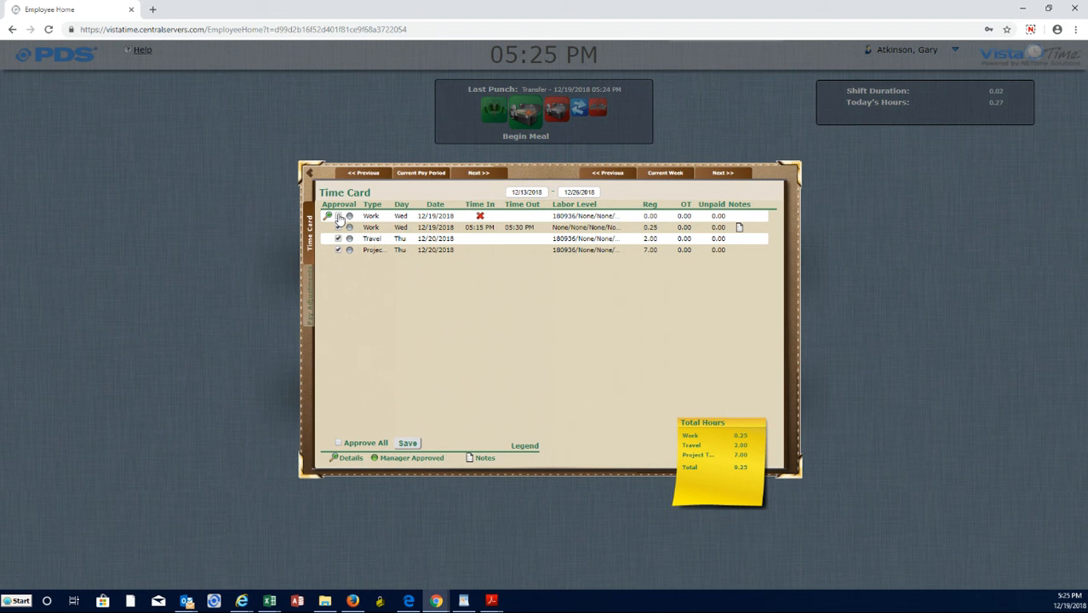
pyautogui.click(338, 217)
pyautogui.click(407, 443)
pyautogui.click(898, 324)
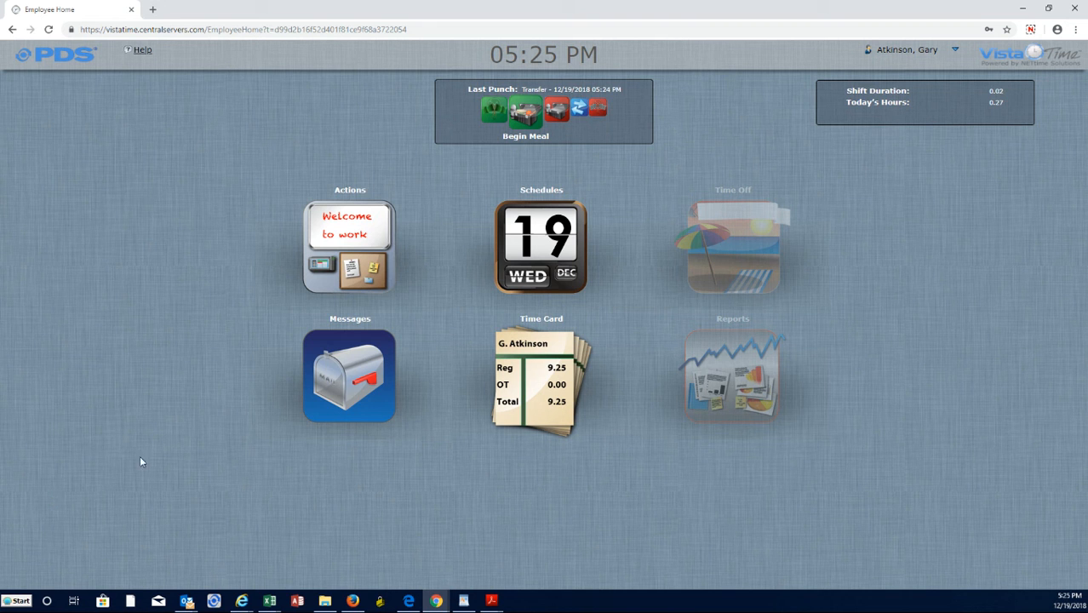
# Send a new message with the subject Help to the Payroll Dept and close Messages.
pyautogui.click(349, 364)
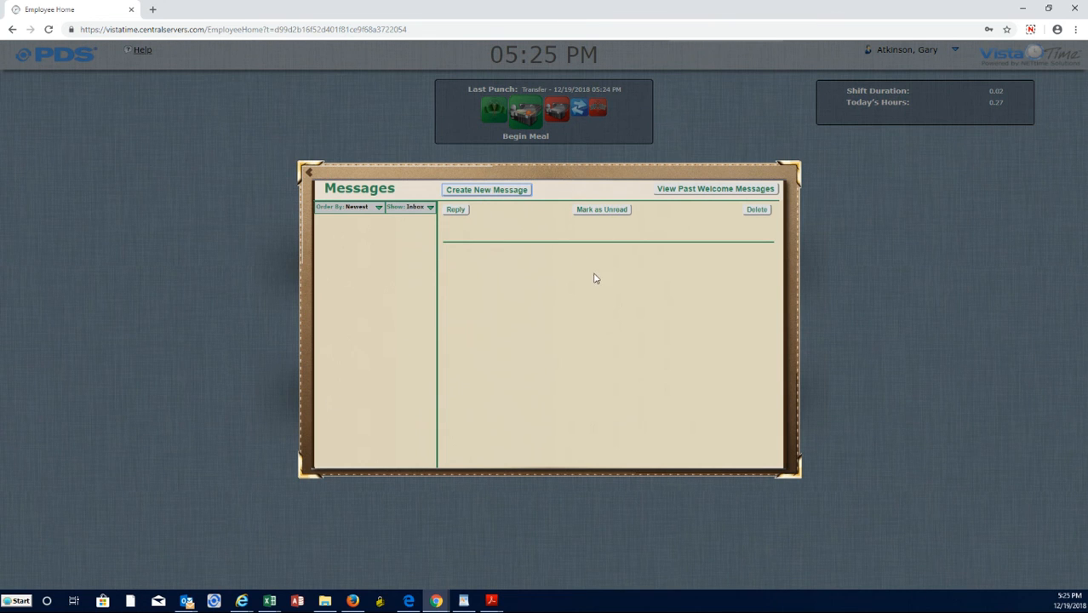
pyautogui.click(493, 193)
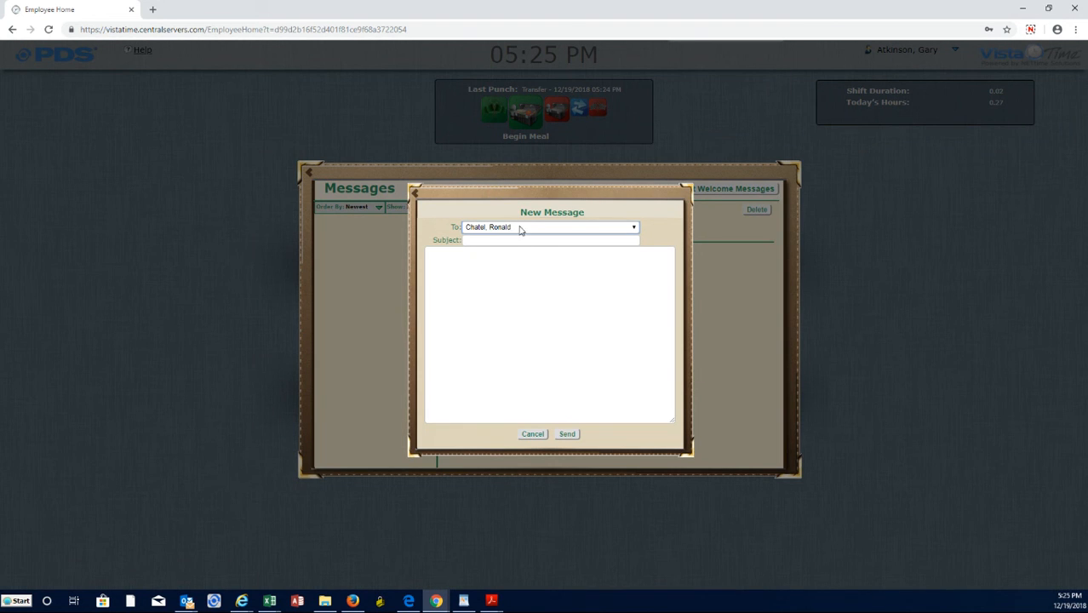
pyautogui.click(591, 231)
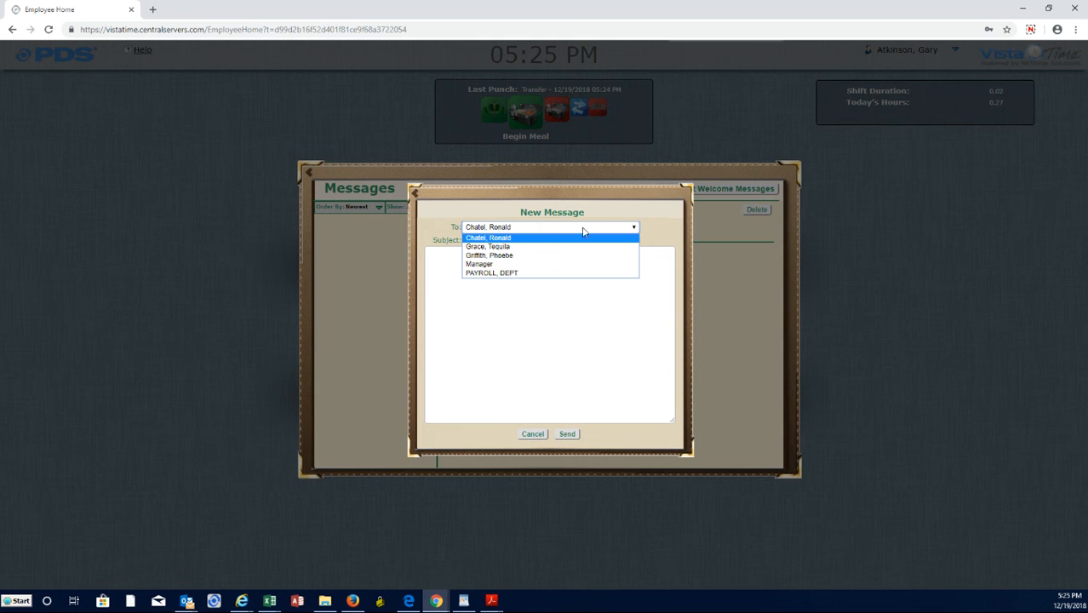
pyautogui.click(515, 274)
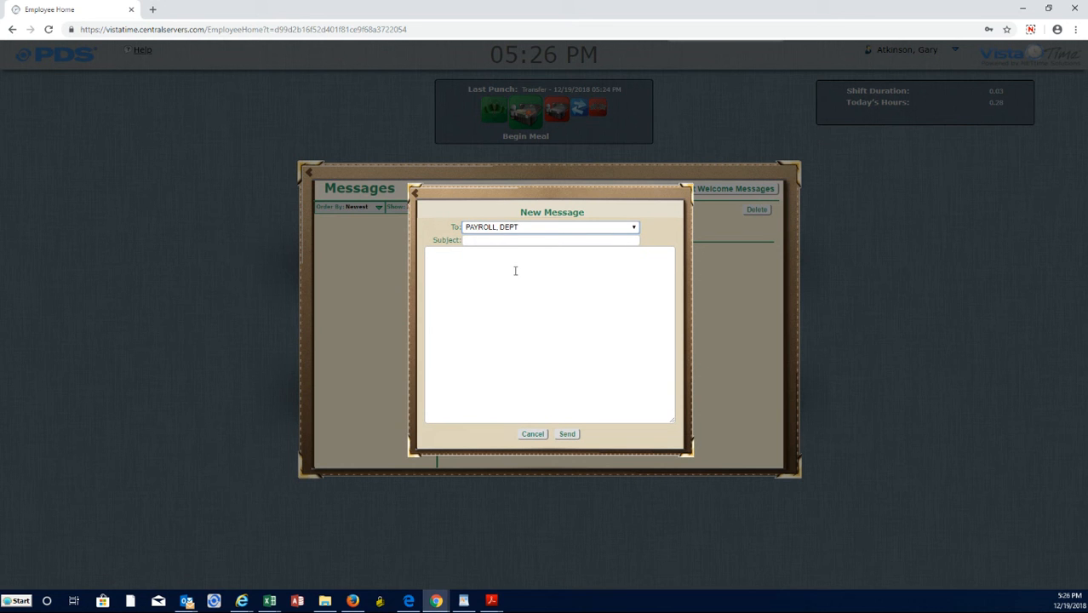
pyautogui.click(508, 241)
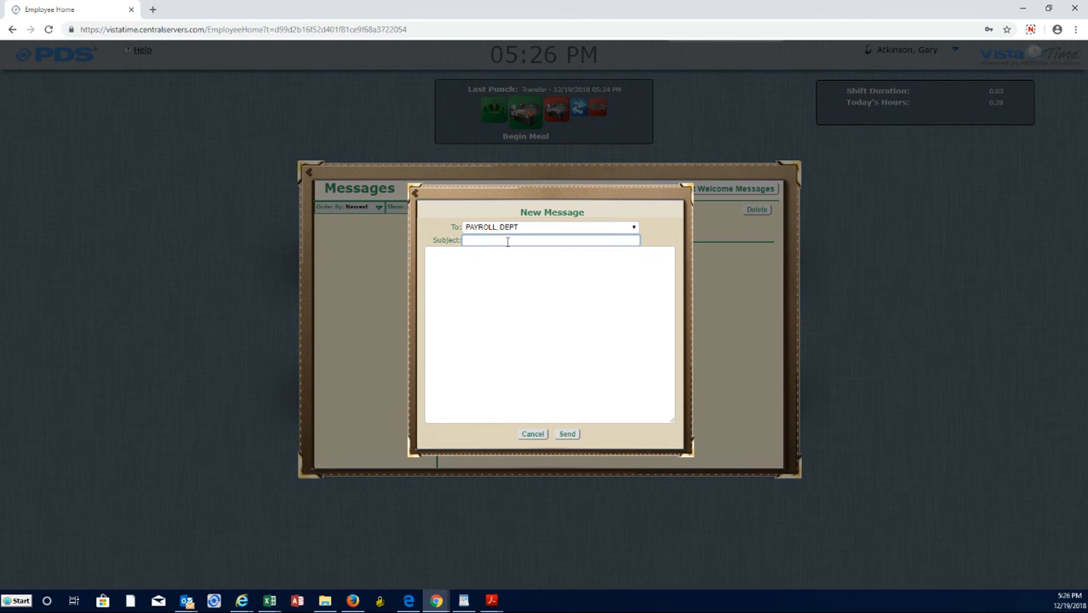
pyautogui.write('Help!')
pyautogui.click(568, 434)
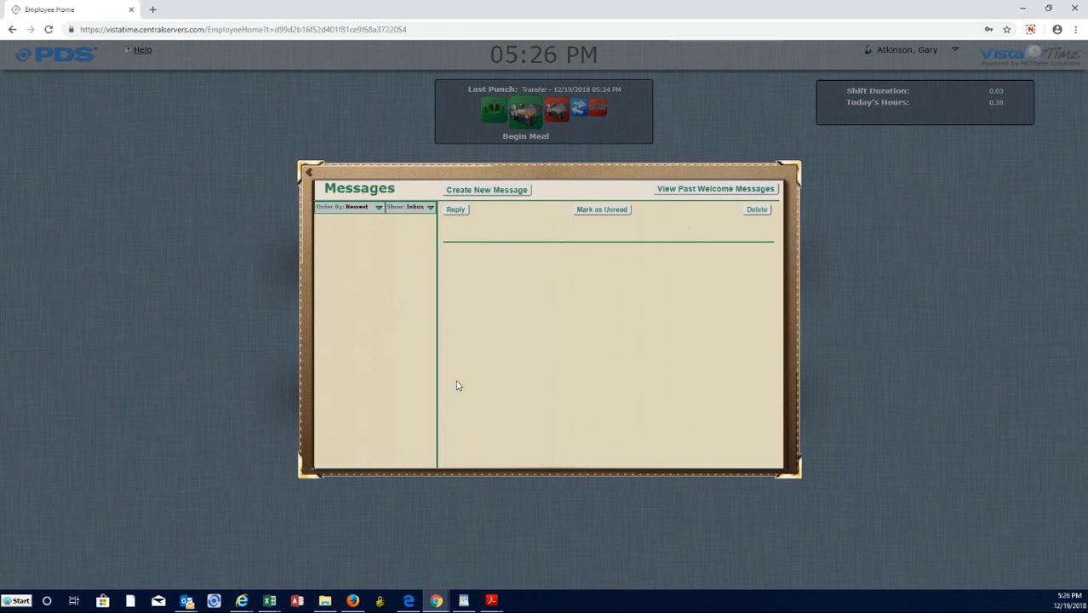
pyautogui.click(157, 401)
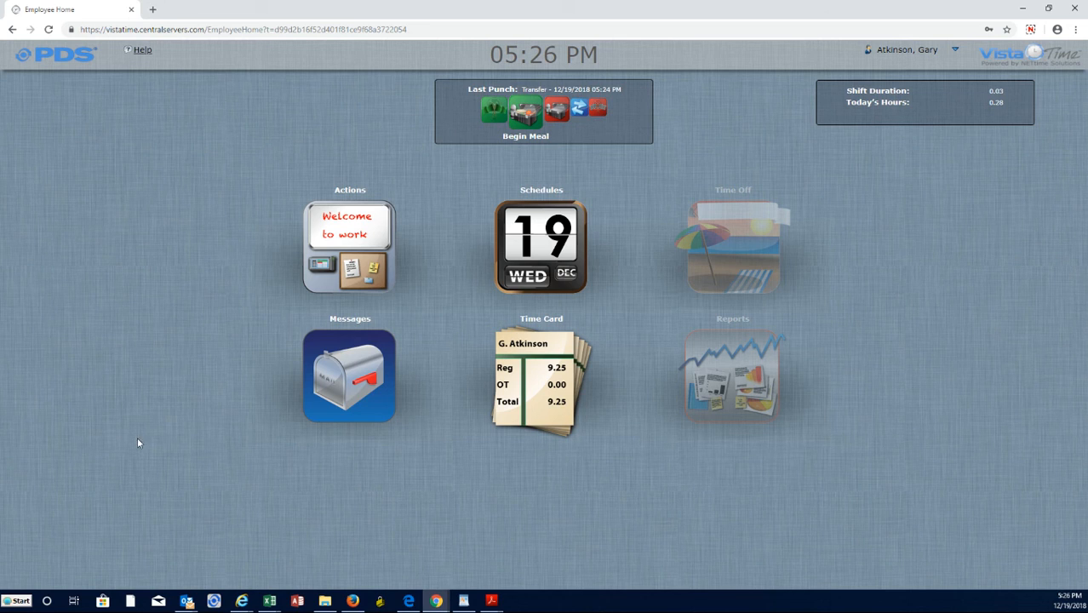